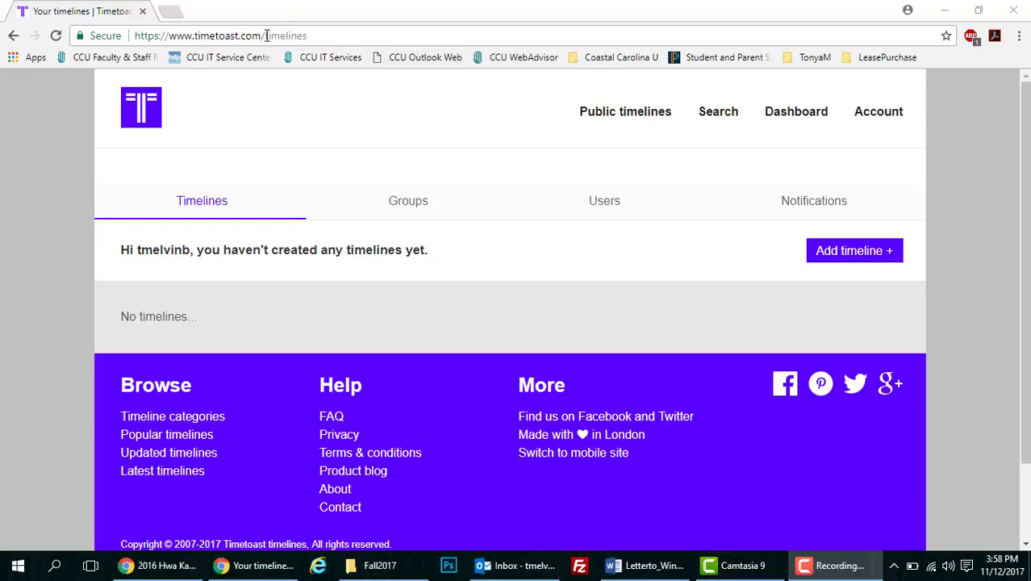
Click Add timeline + on the empty Your timelines page to open a new Timeline details form
drag(266, 36, 167, 36)
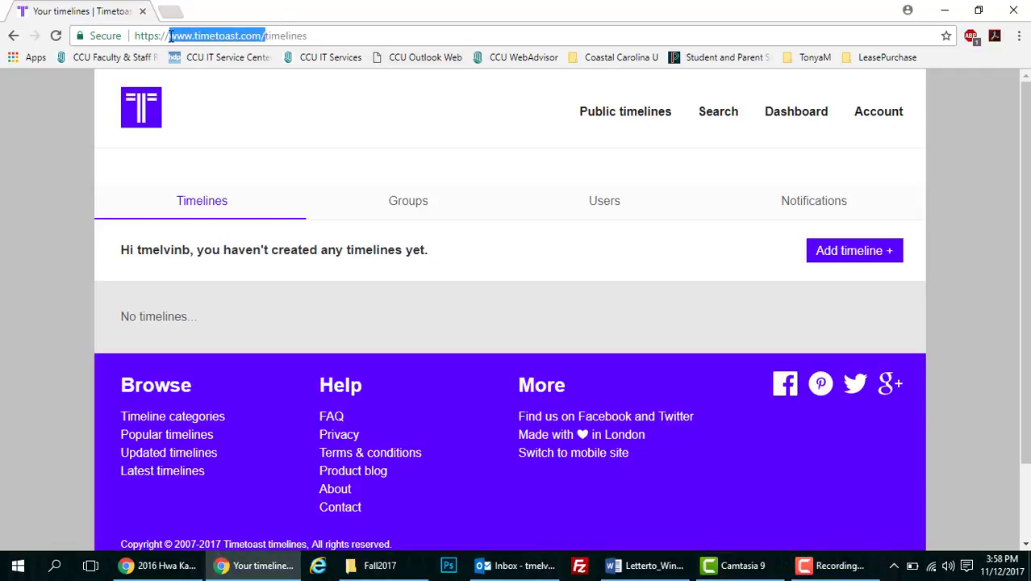
click(332, 36)
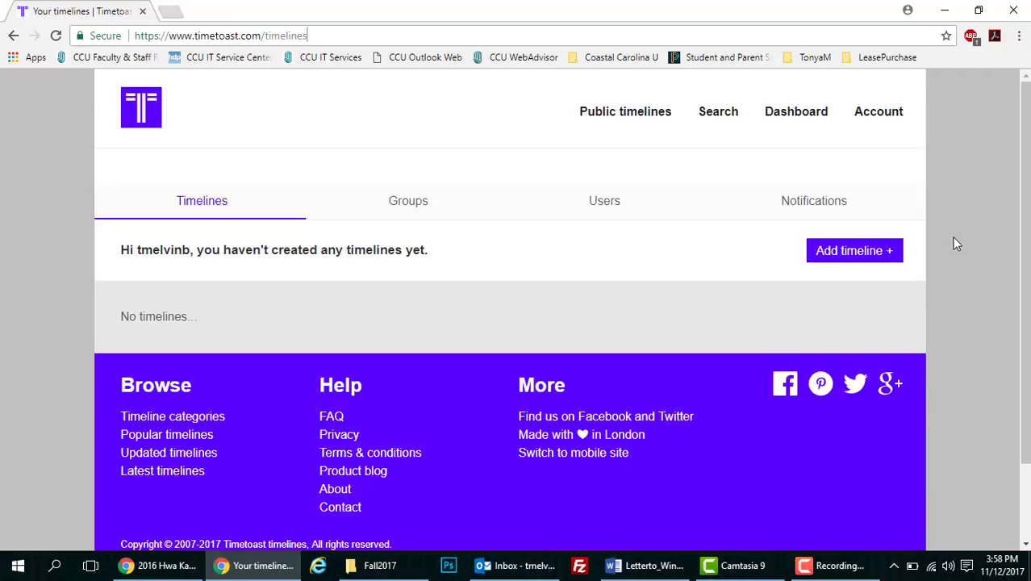
click(876, 254)
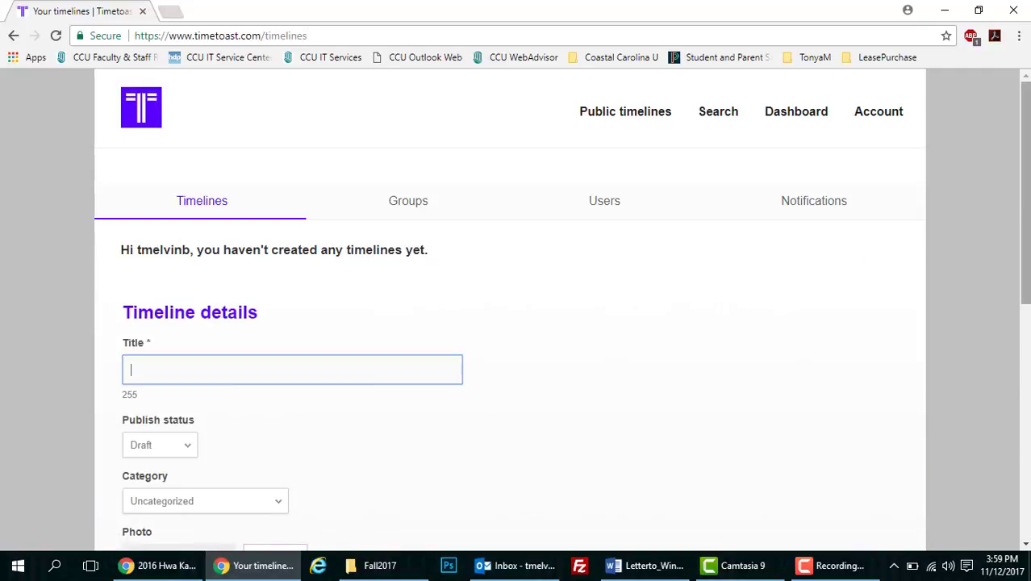
Create the timeline titled 'Teaching Career' with category Personal
scroll(1001, 234, down, 3)
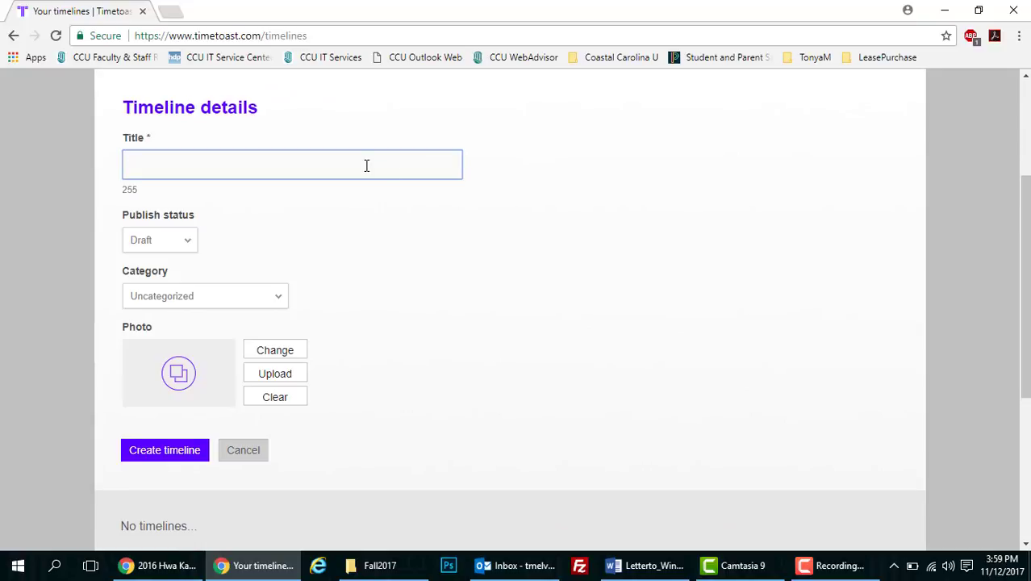
text(Teachaing Career)
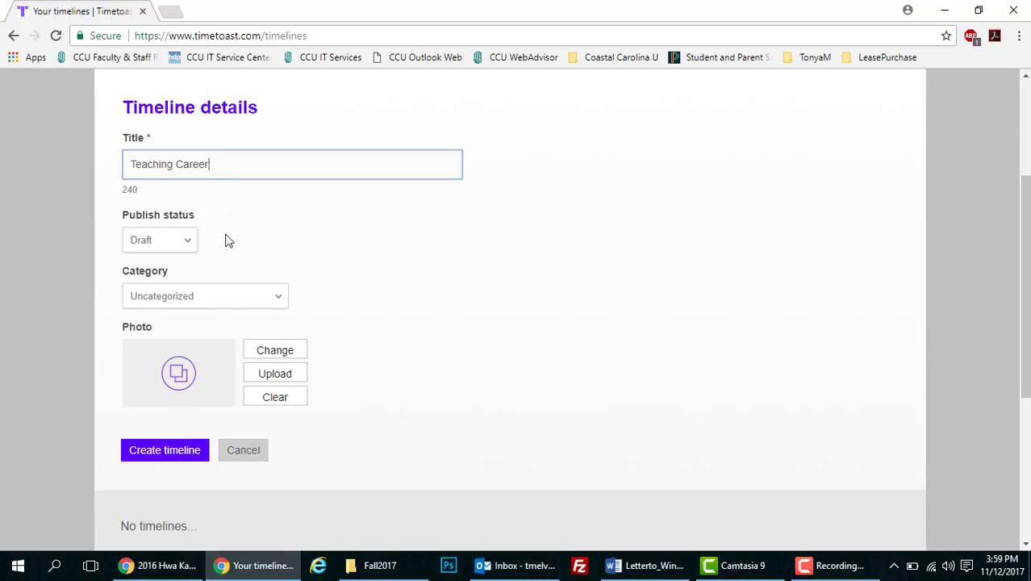
click(275, 298)
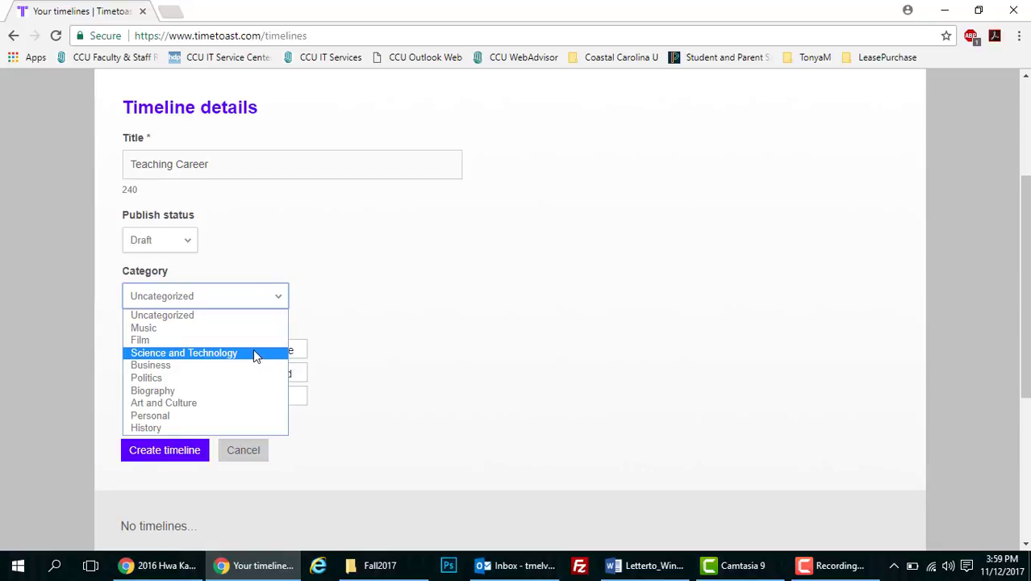
click(218, 415)
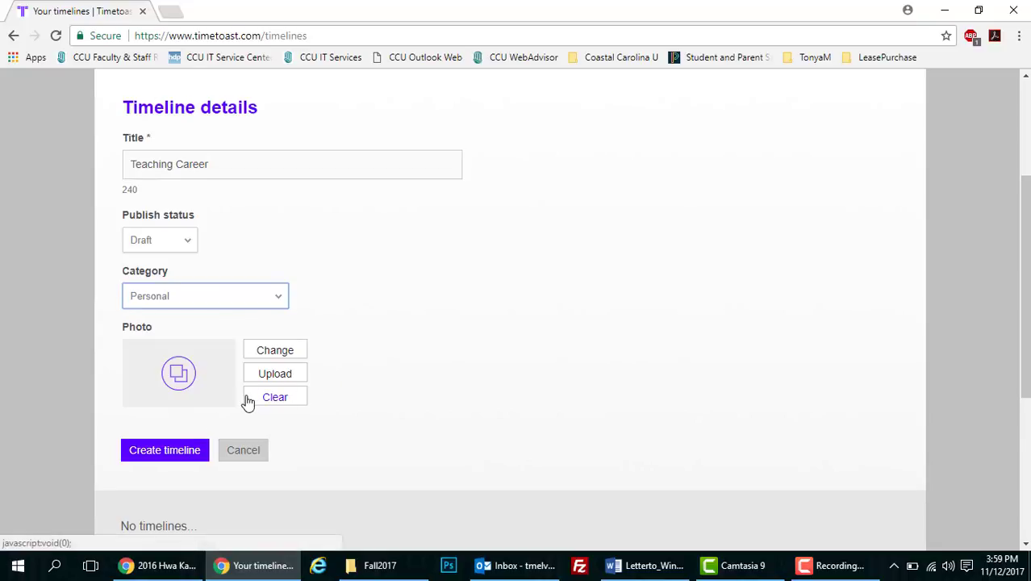
click(161, 455)
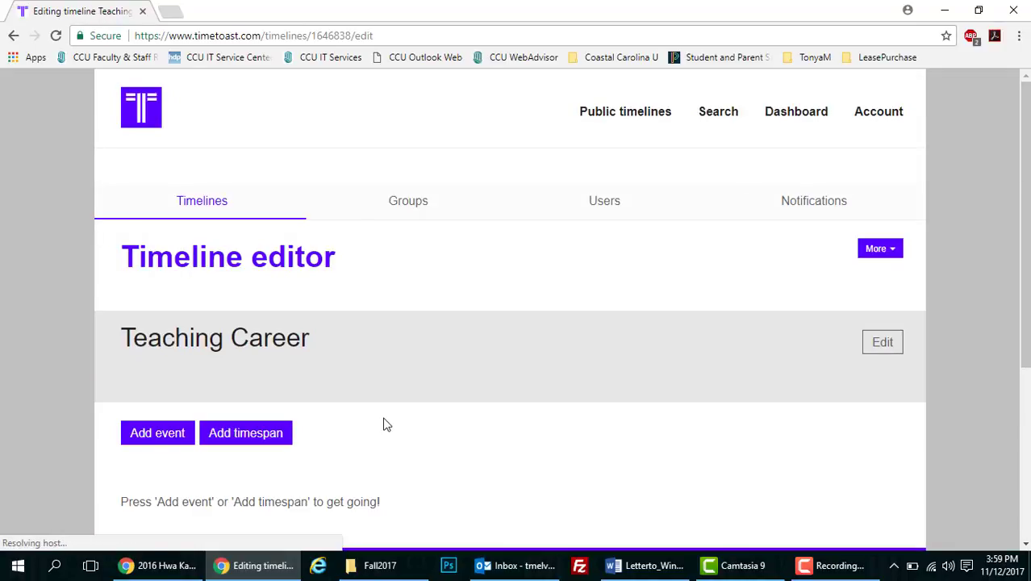
Add an event titled 'Began teaching at college level' with description 'Durham Technical CC'
drag(1026, 212, 1029, 238)
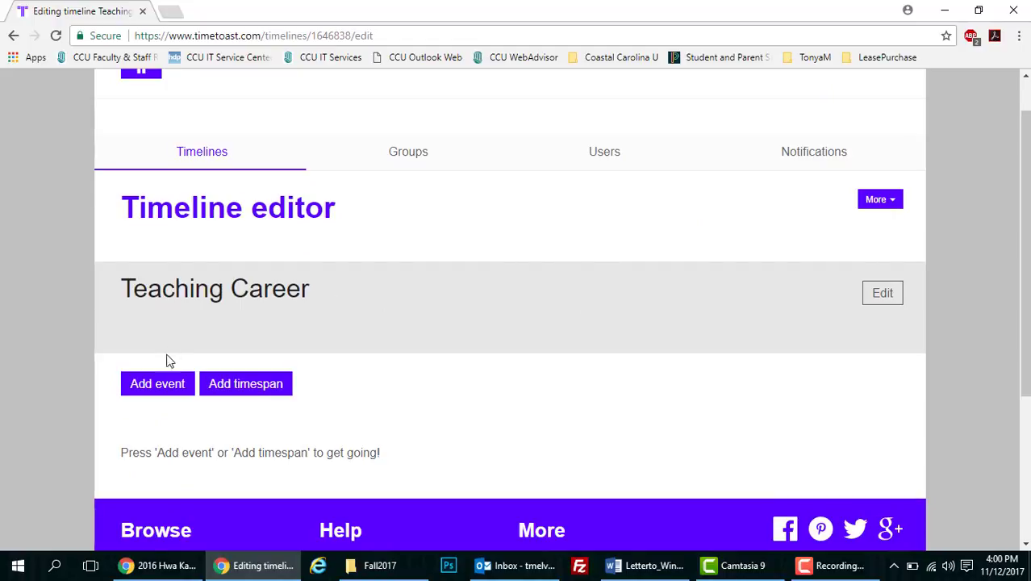
click(153, 388)
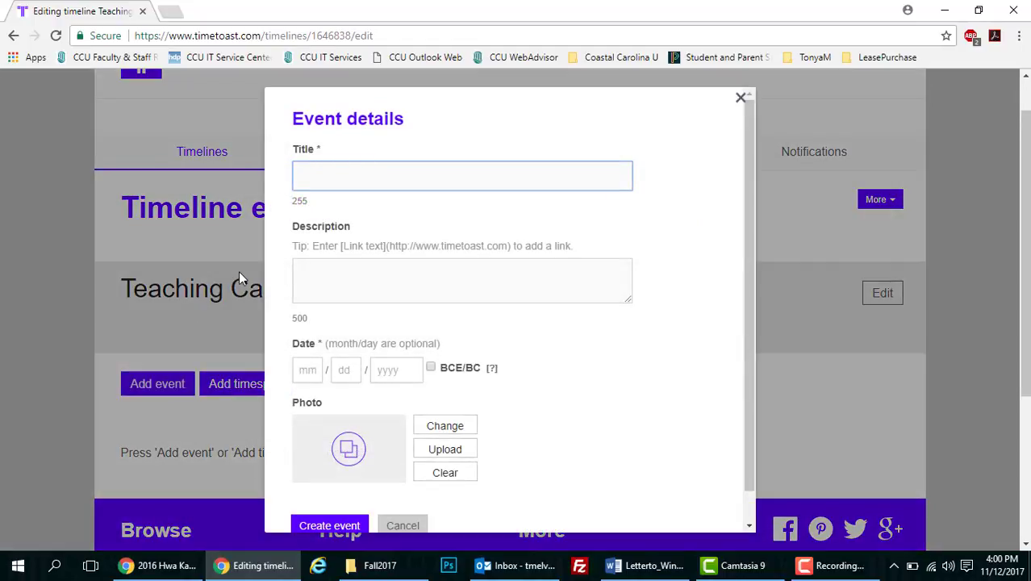
text(Be)
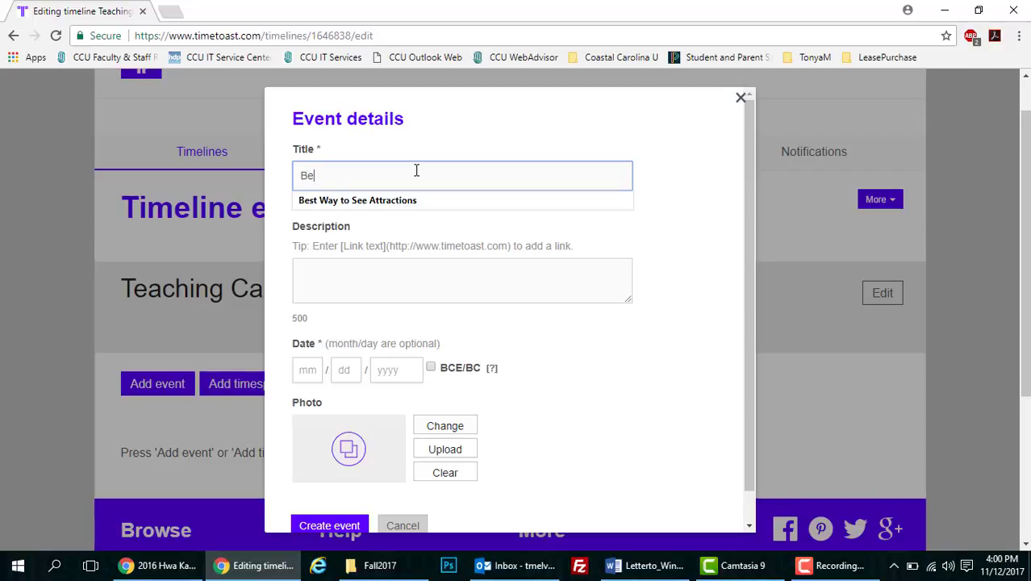
text(gan tea)
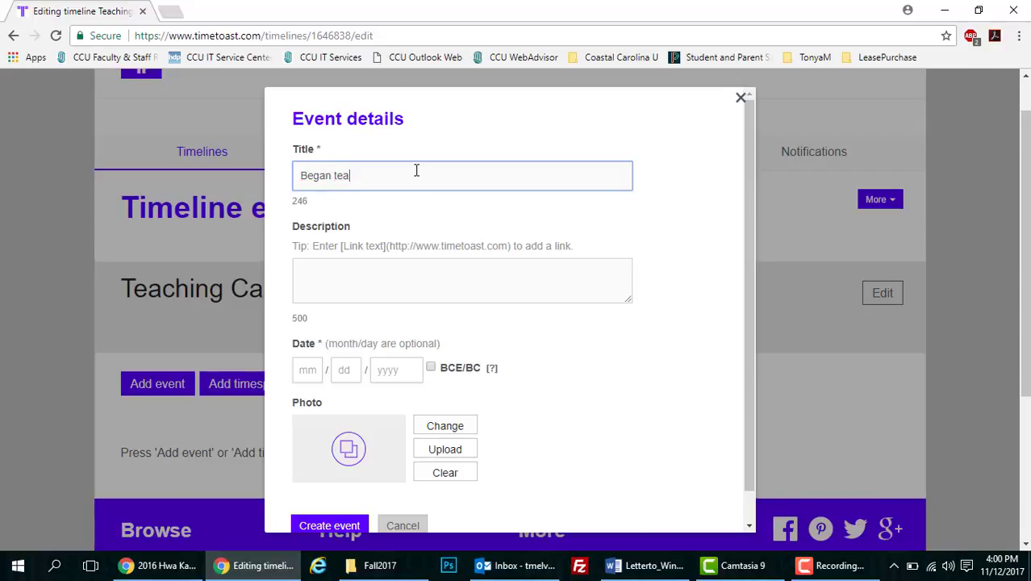
text(ching at college level)
click(446, 281)
text(Durham)
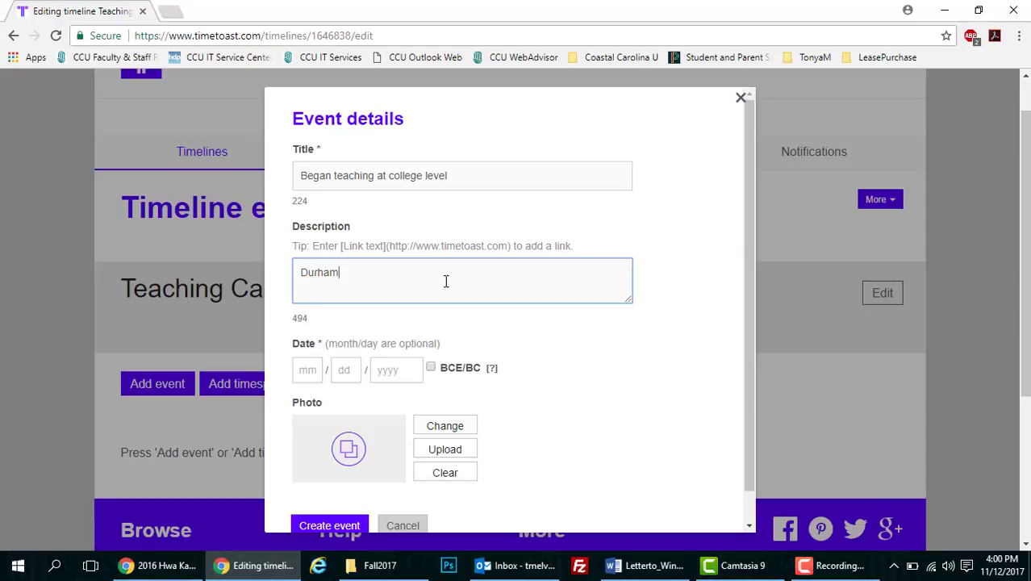
text( Technicall)
key(BackSpace)
key(BackSpace)
text(CC)
Date the event 01/09/1997 and create it
click(315, 370)
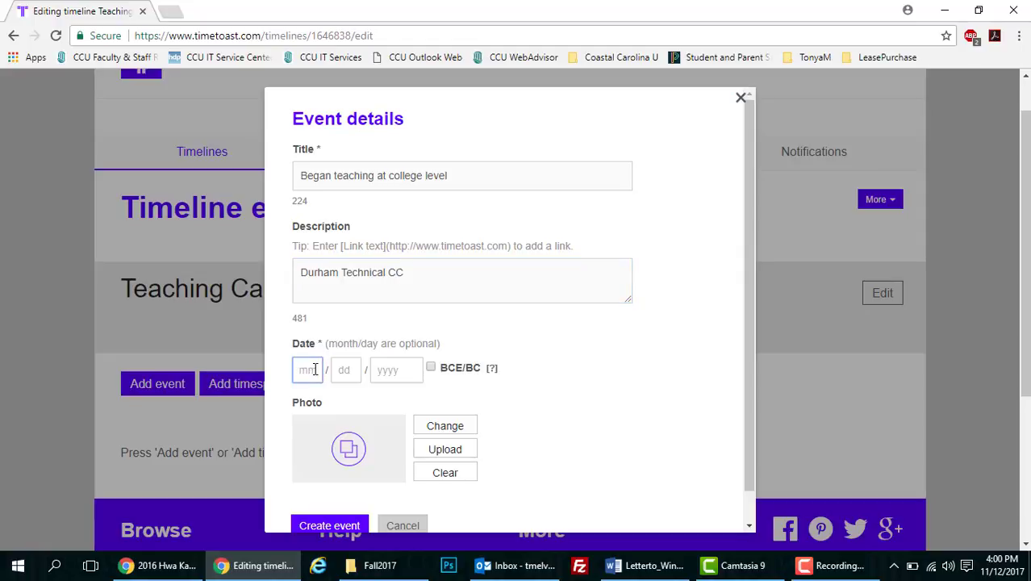
text(01 / 0)
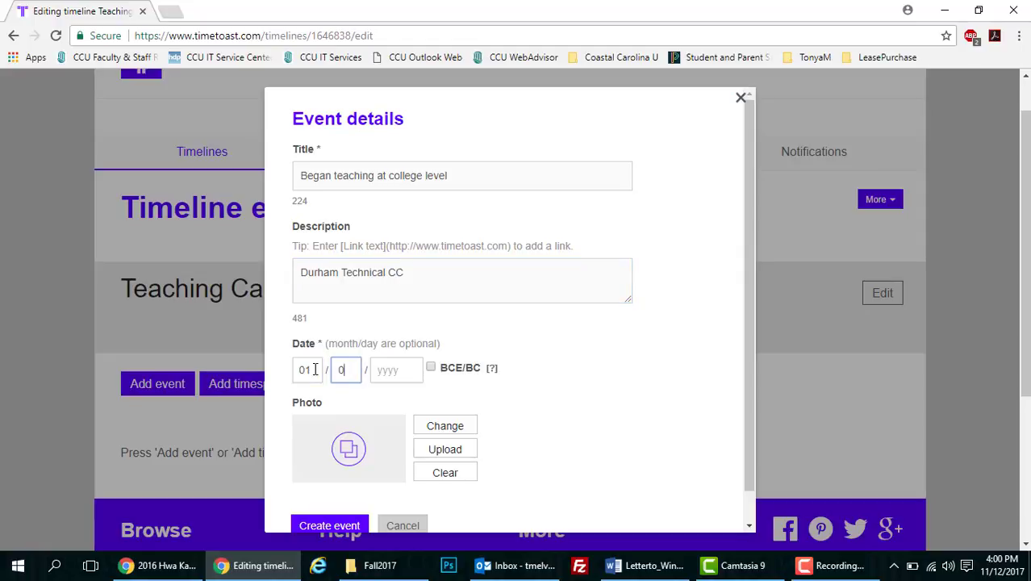
text(9 / 1997)
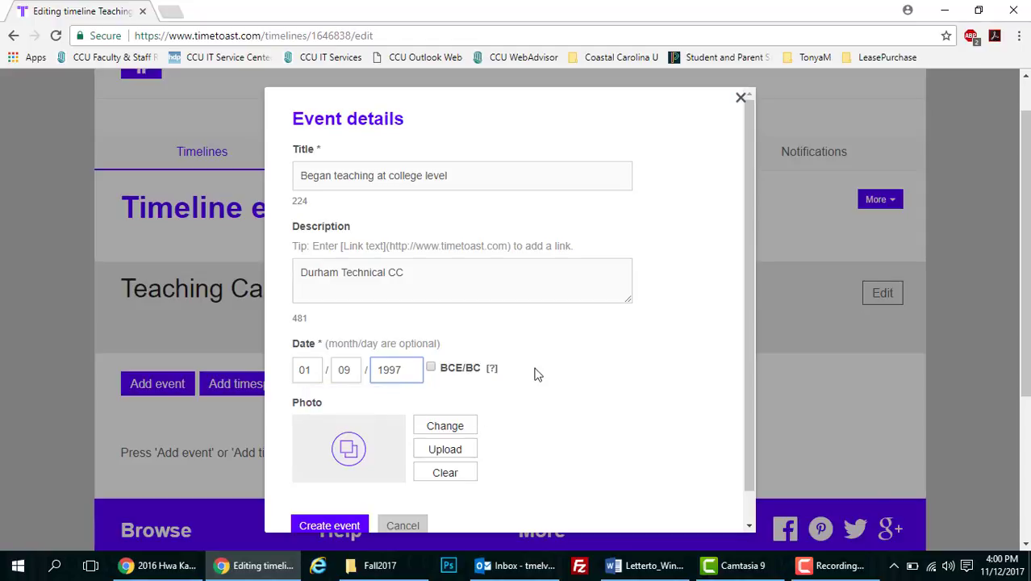
mouse_move(510, 378)
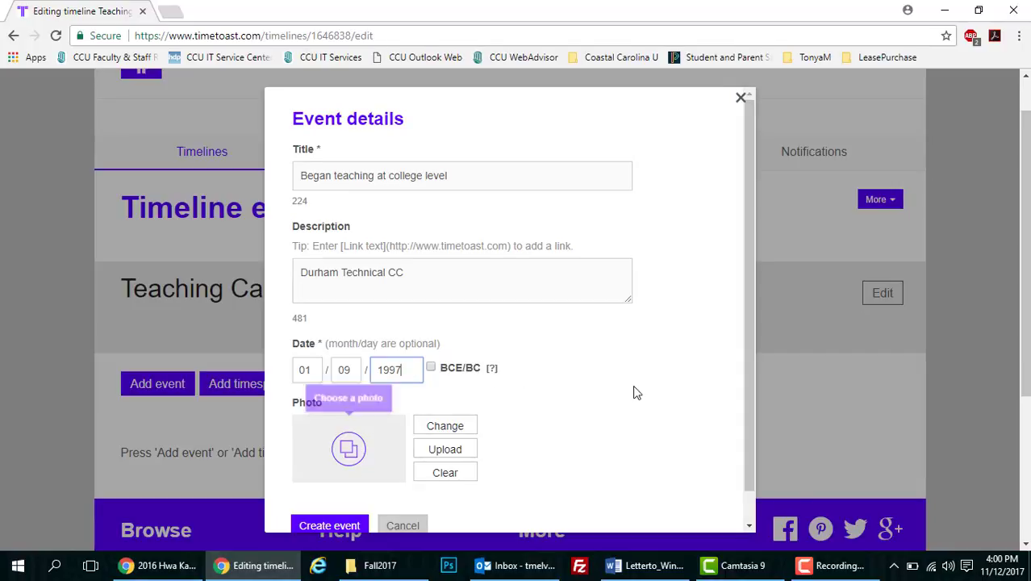
drag(754, 311, 753, 350)
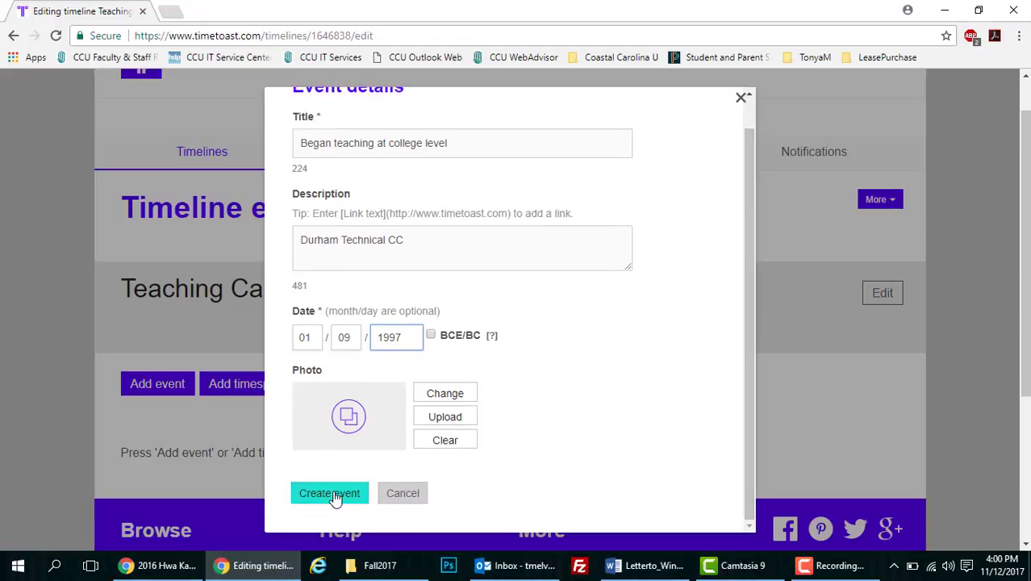
click(305, 494)
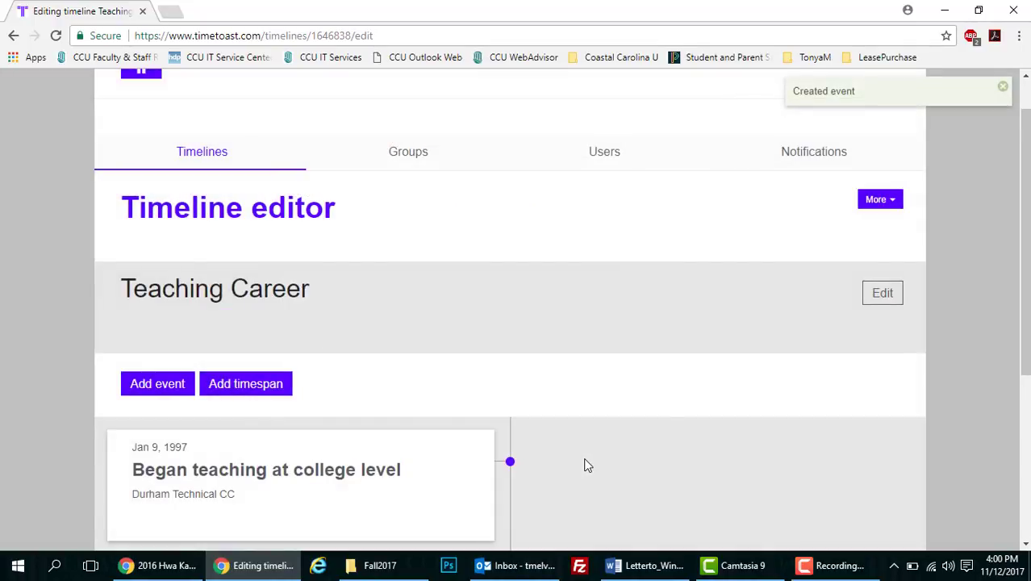
Add a second event 'Began teaching full-time at college level', described 'Continued at Durham Tech. CC'
scroll(928, 356, down, 1)
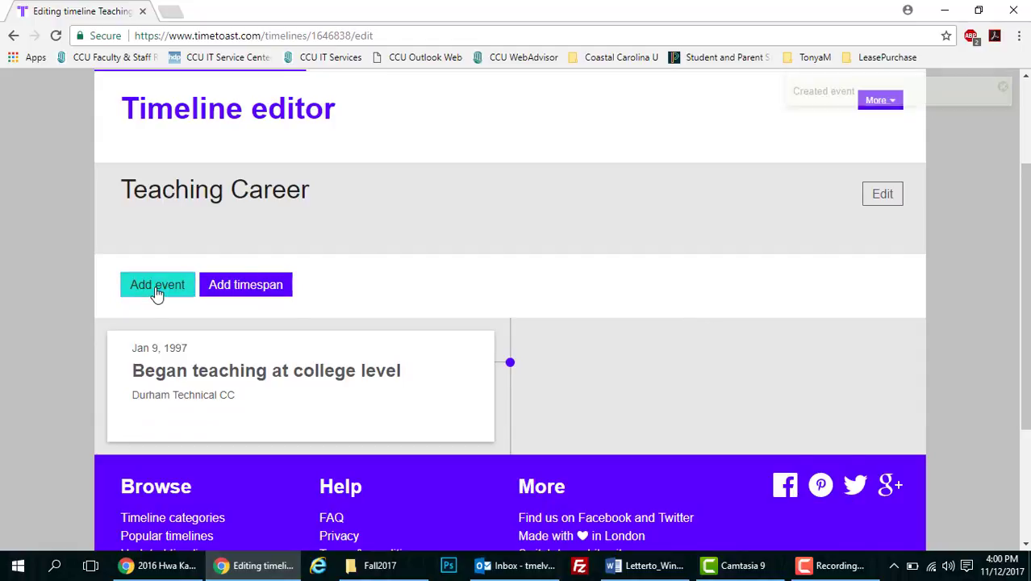
click(158, 286)
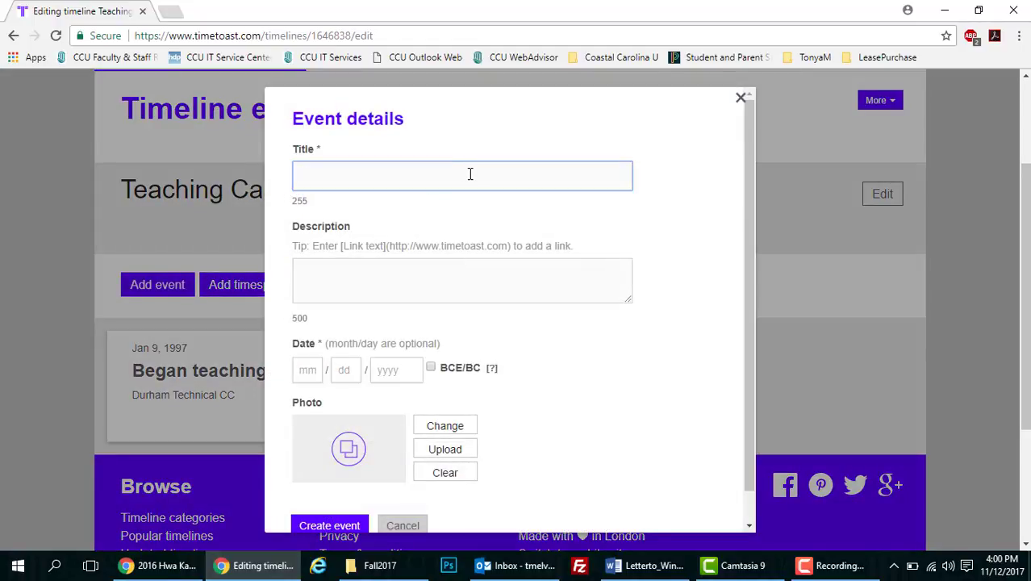
text(Began teahing)
key(BackSpace)
key(BackSpace)
key(BackSpace)
key(BackSpace)
key(BackSpace)
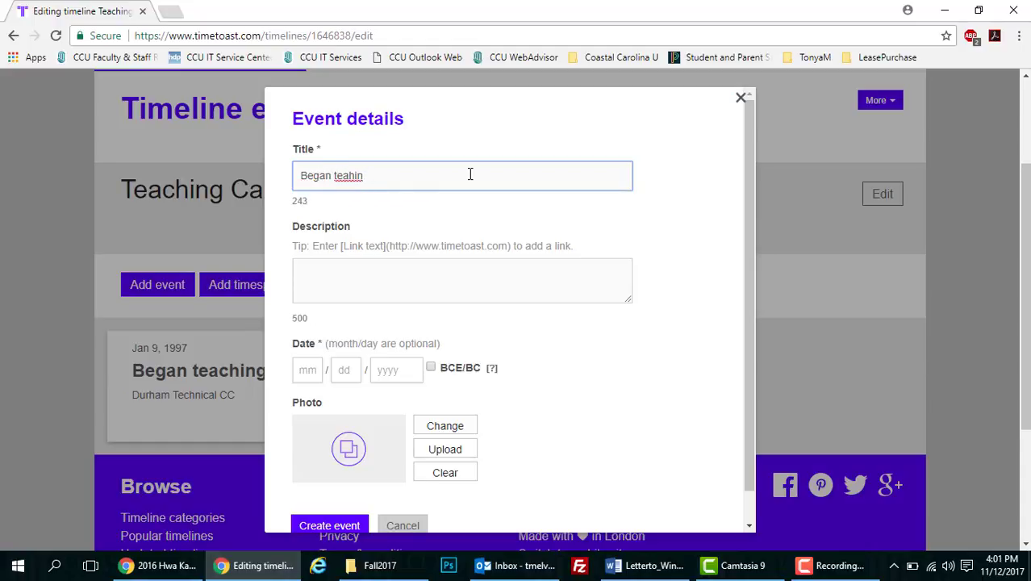
text(ching full-time a)
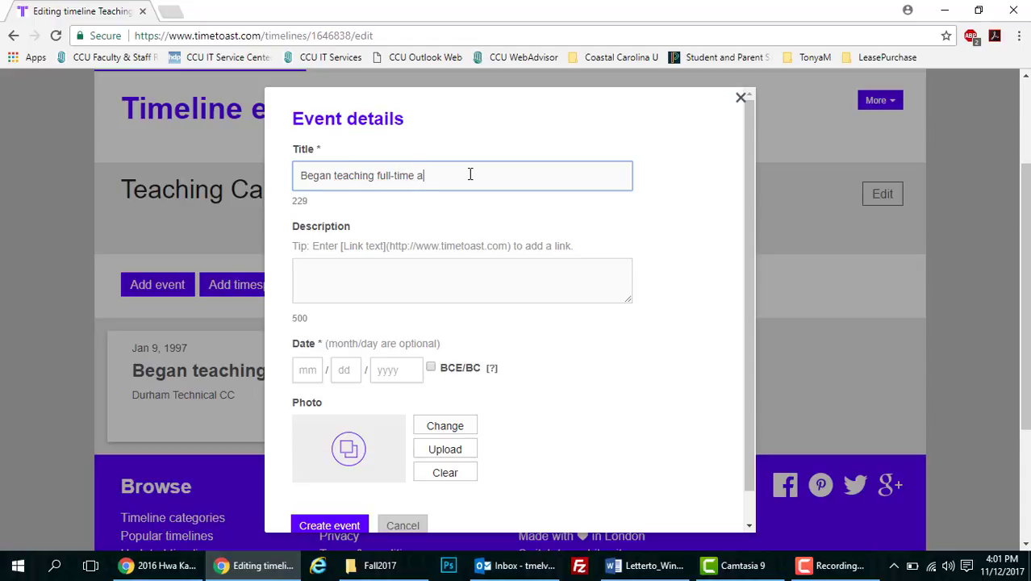
text(college level)
click(443, 275)
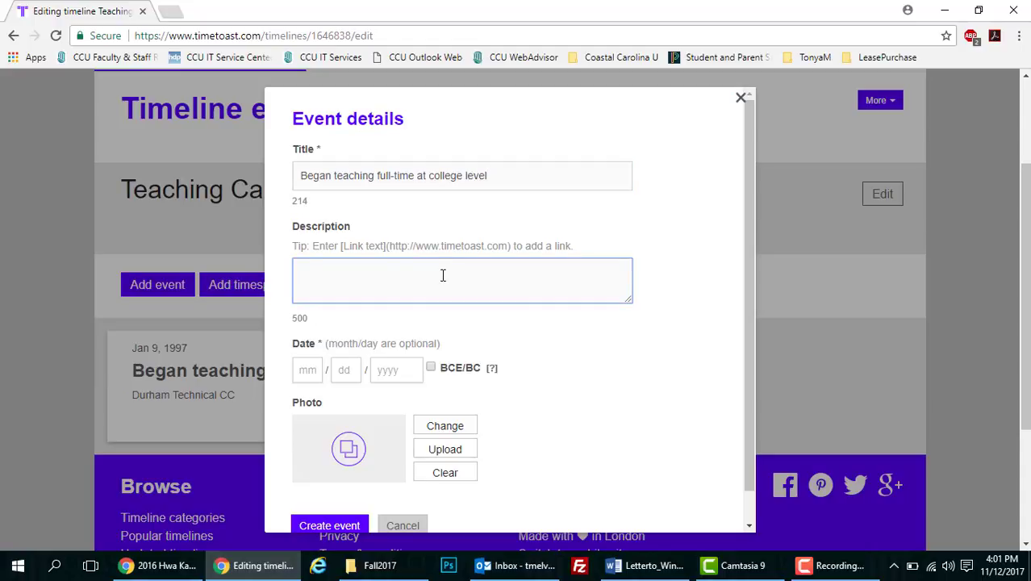
text(Continued at Durham )
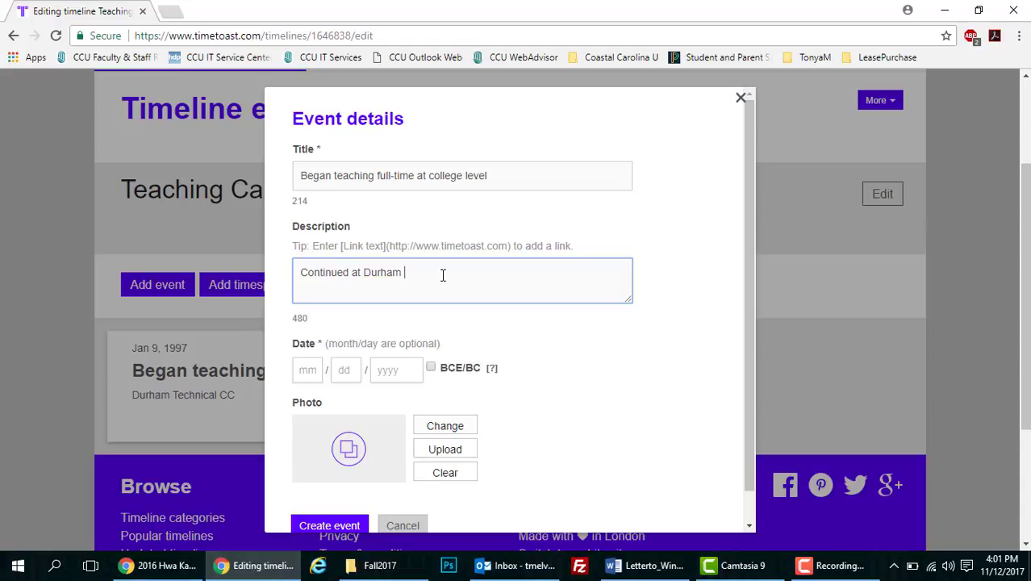
text(TEc)
key(BackSpace)
key(BackSpace)
Set the event date to 08/01/2000 and create the event
click(317, 370)
text(01)
key(Tab)
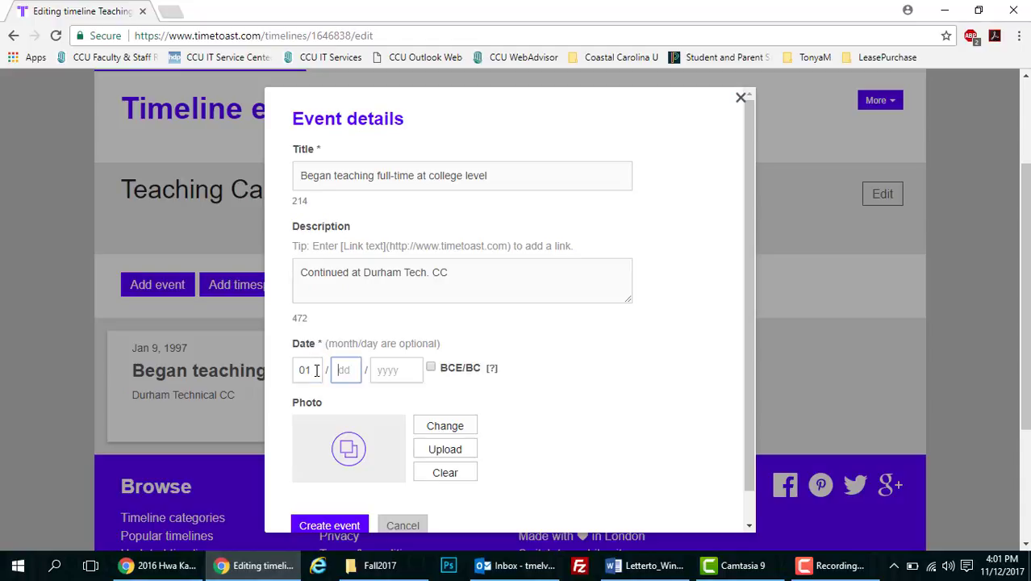
double_click(316, 370)
text(08)
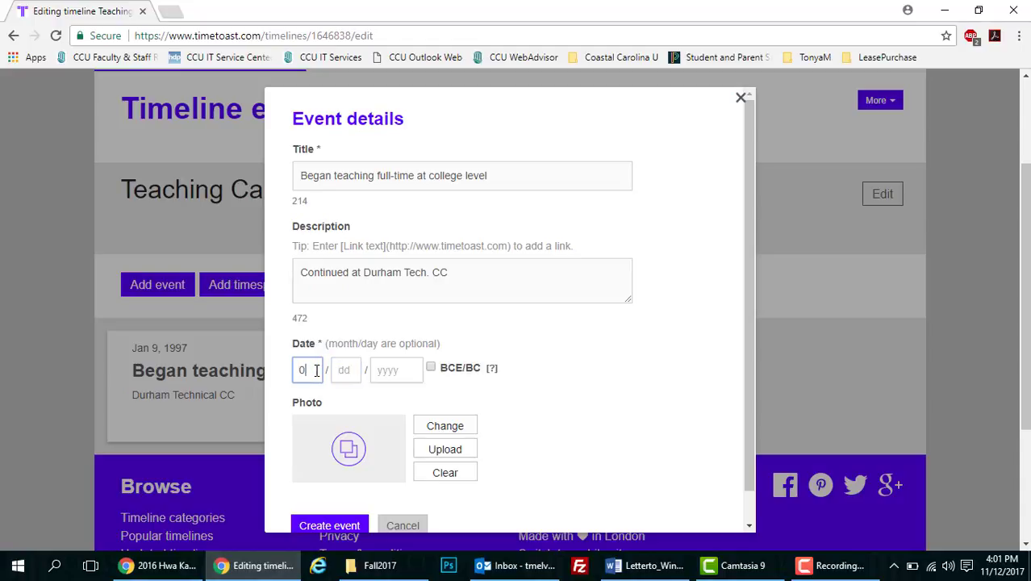
key(Tab)
text(01)
key(Tab)
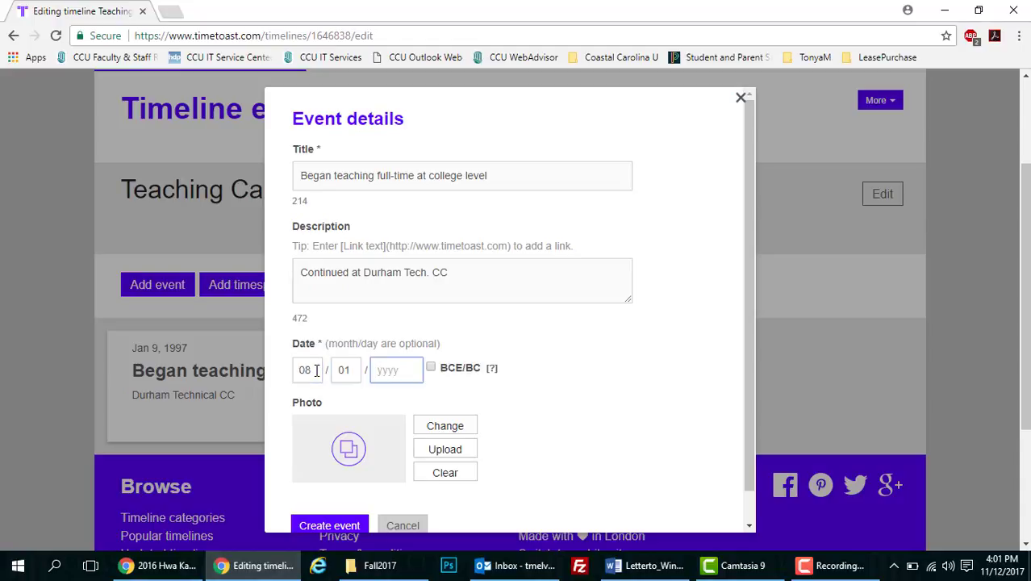
text(2000)
click(322, 526)
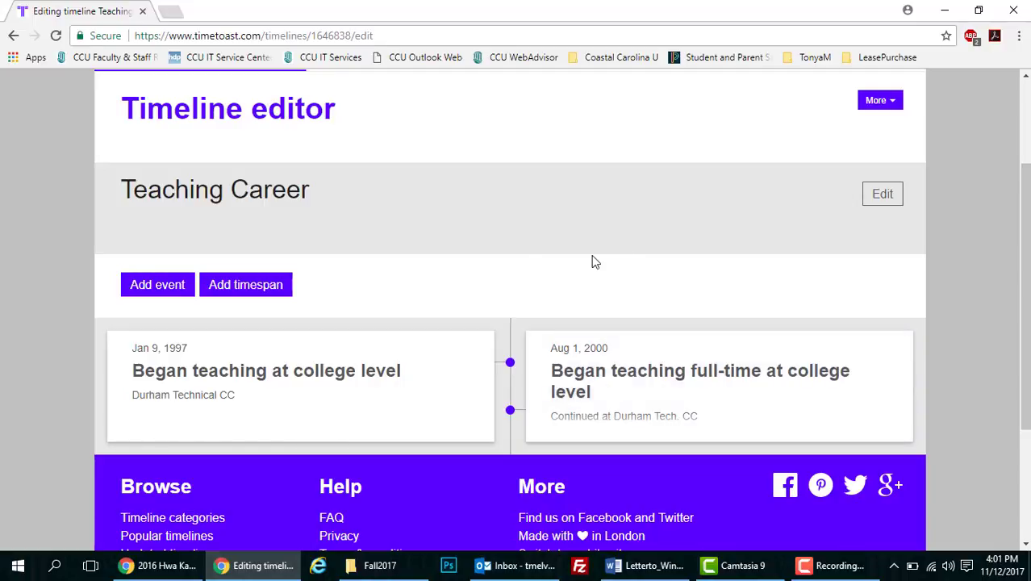
Add a timespan titled 'Worked for IBM' with description 'RTP'
click(262, 291)
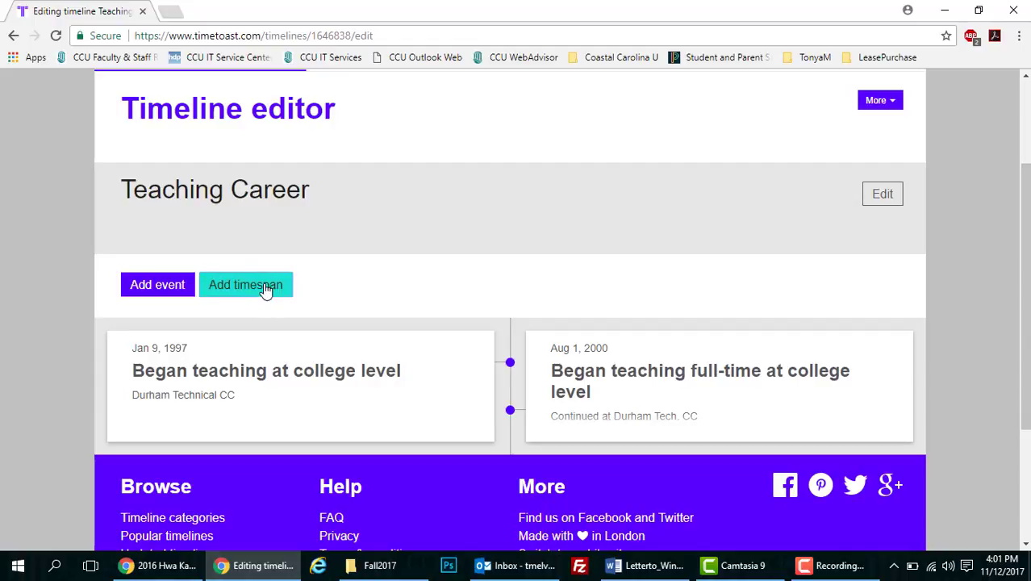
click(267, 289)
click(413, 188)
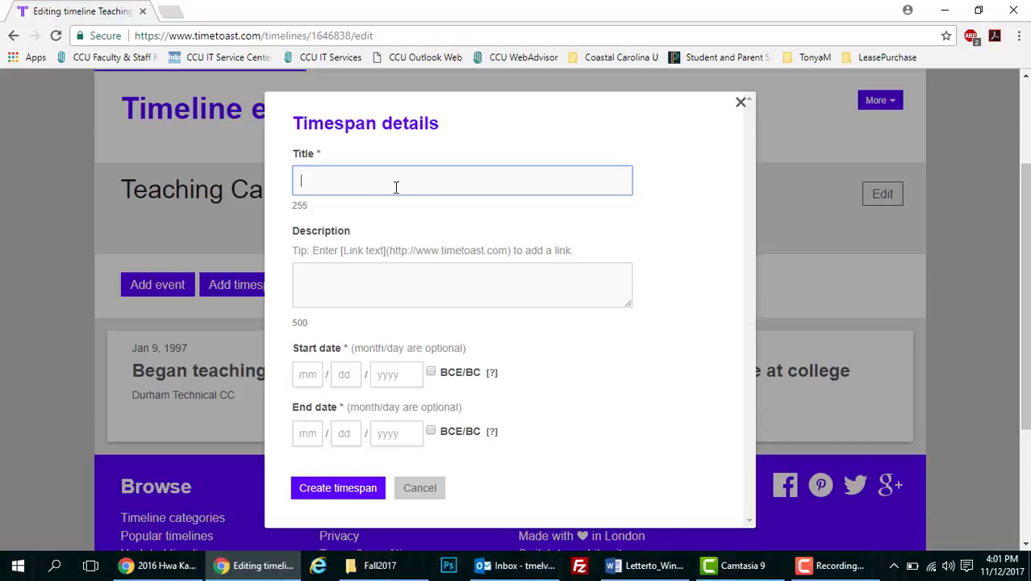
text(Worked for IBM)
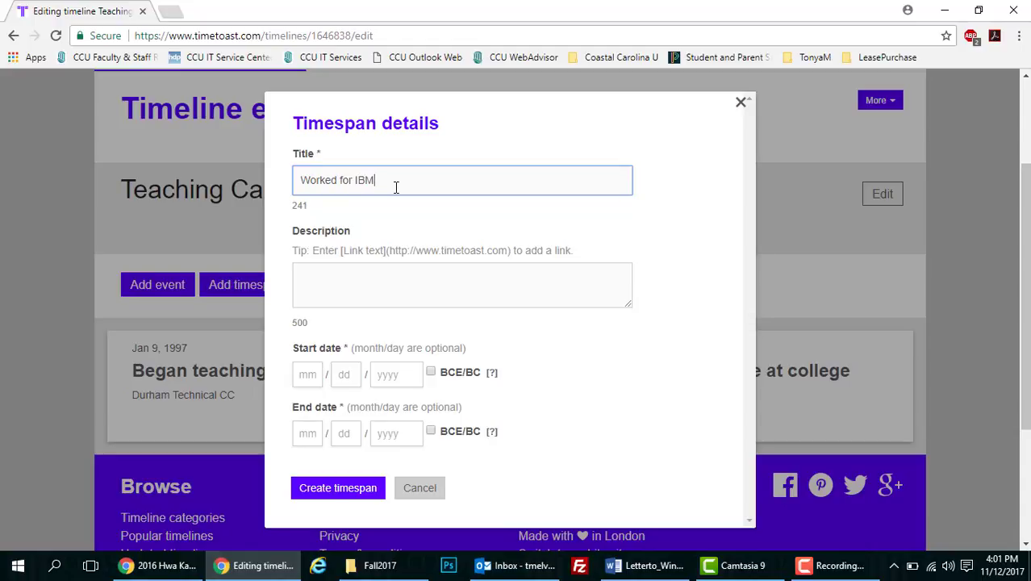
click(395, 284)
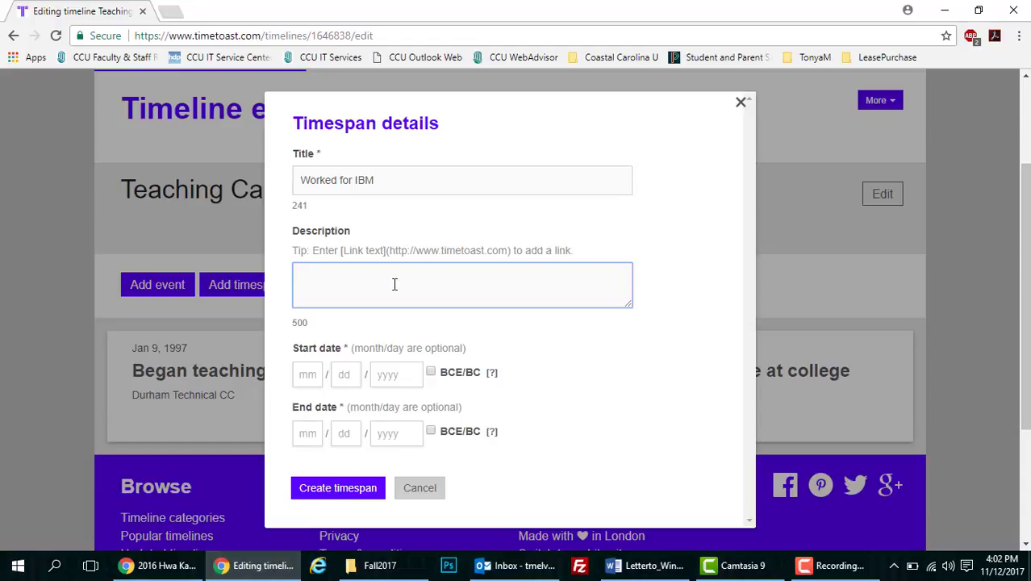
text(RTP)
Give the timespan dates 05/01/1995 to 05/01/2001 and create it
click(313, 375)
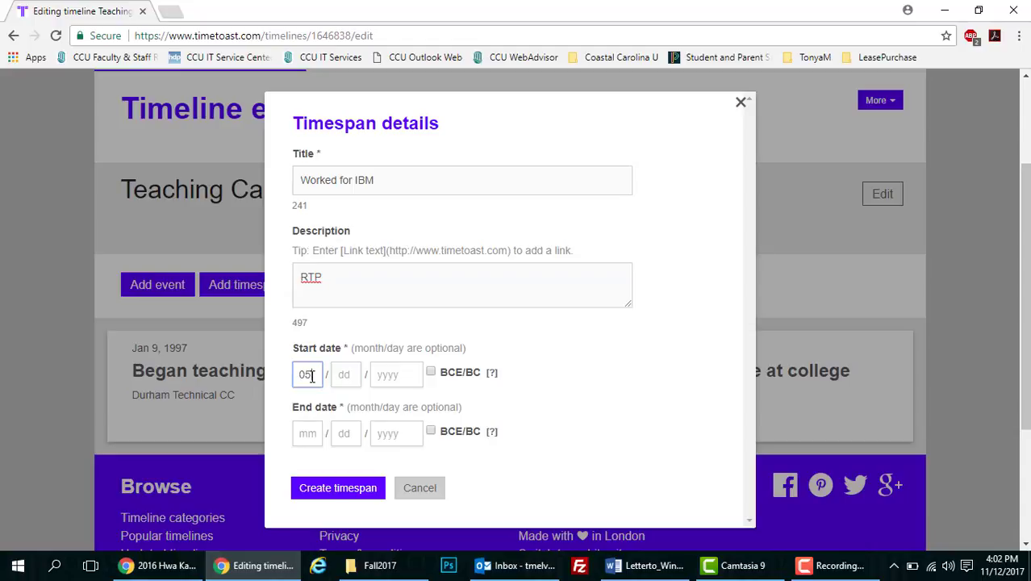
text(05)
key(Tab)
key(Tab)
text(199)
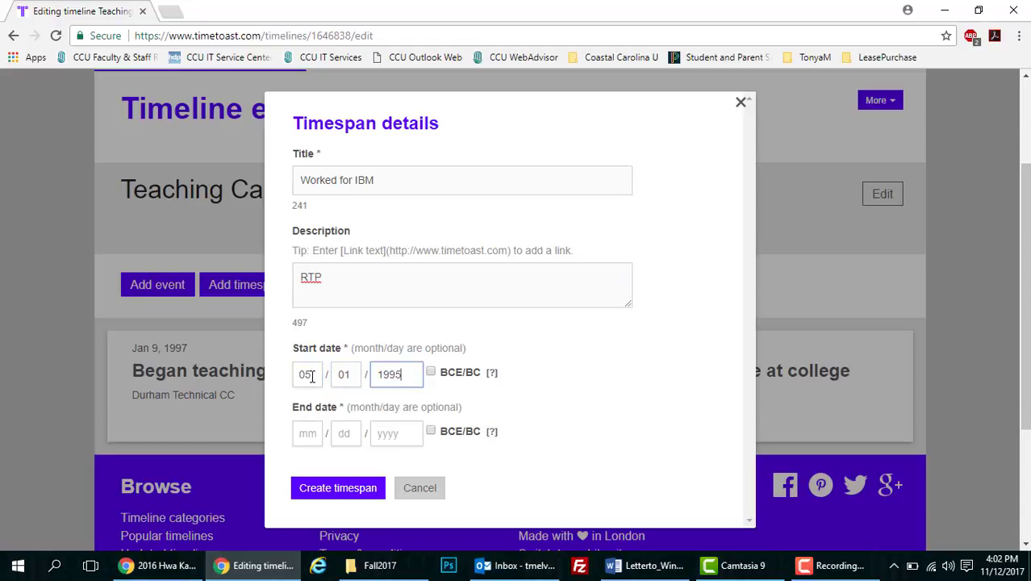
text(5)
click(308, 434)
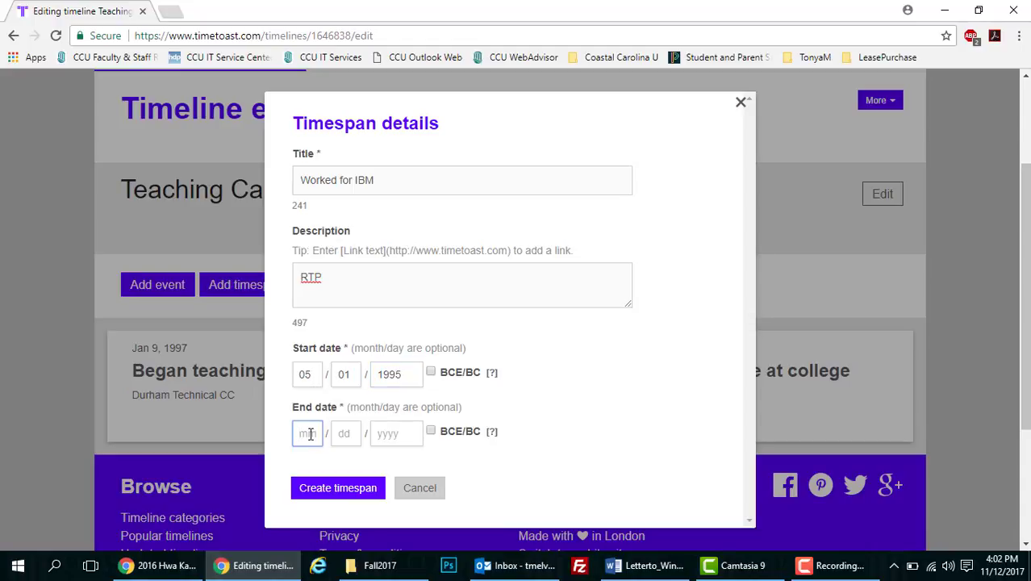
text(05)
key(Tab)
text(01)
key(Tab)
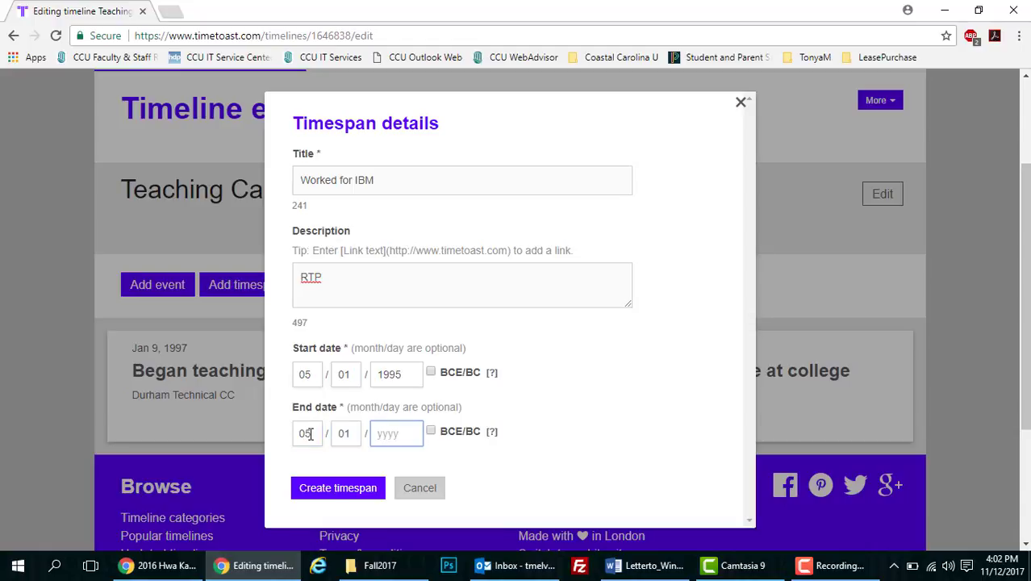
text(2001)
click(329, 488)
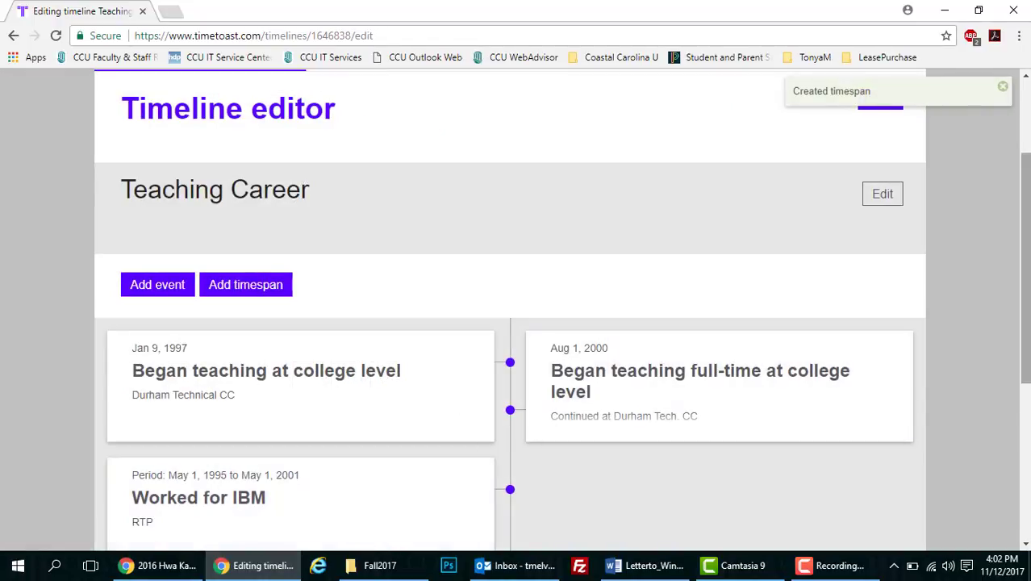
Open the viewing page of the Teaching Career timeline
drag(1025, 297, 1025, 346)
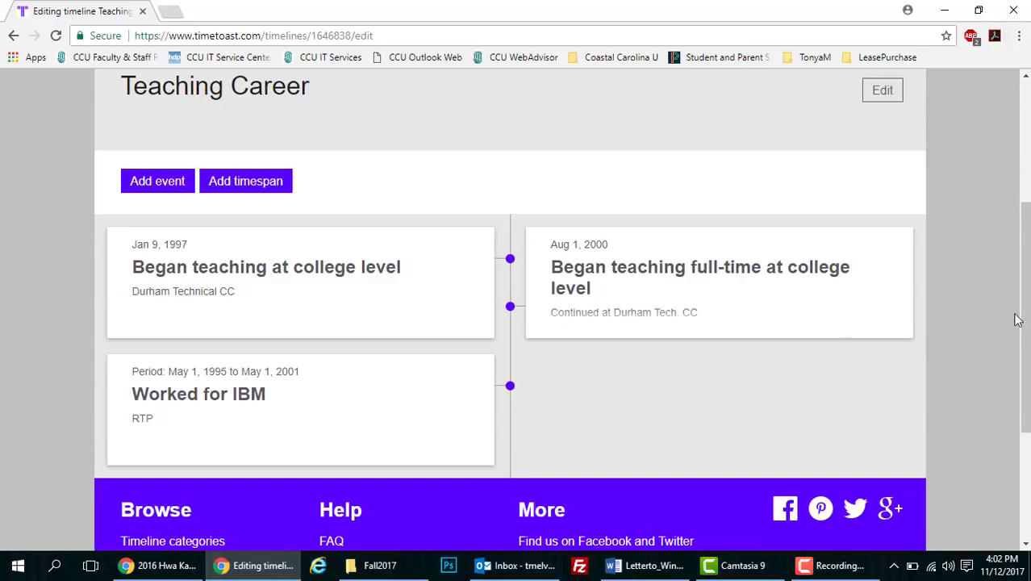
drag(1025, 321, 1028, 196)
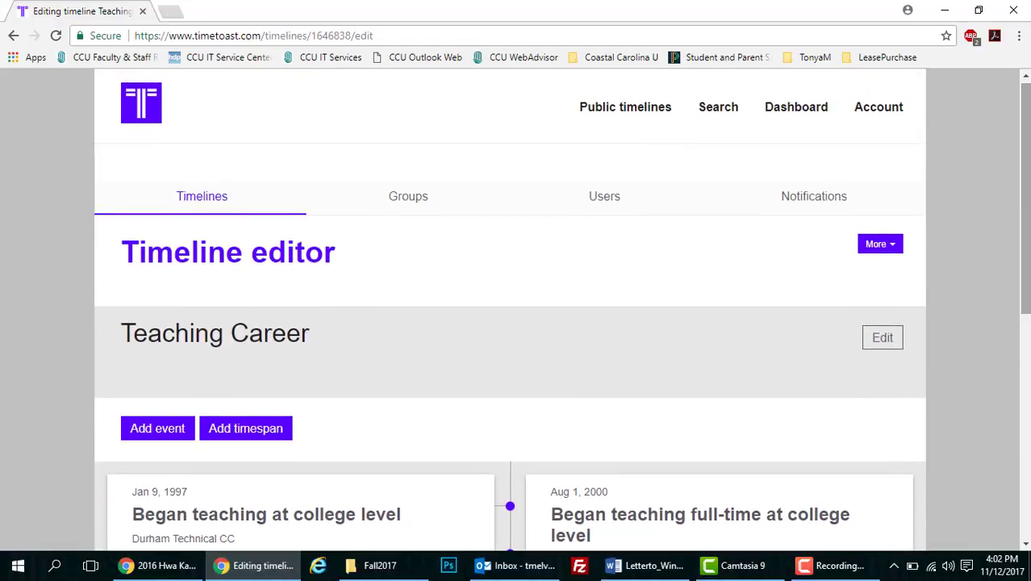
click(897, 249)
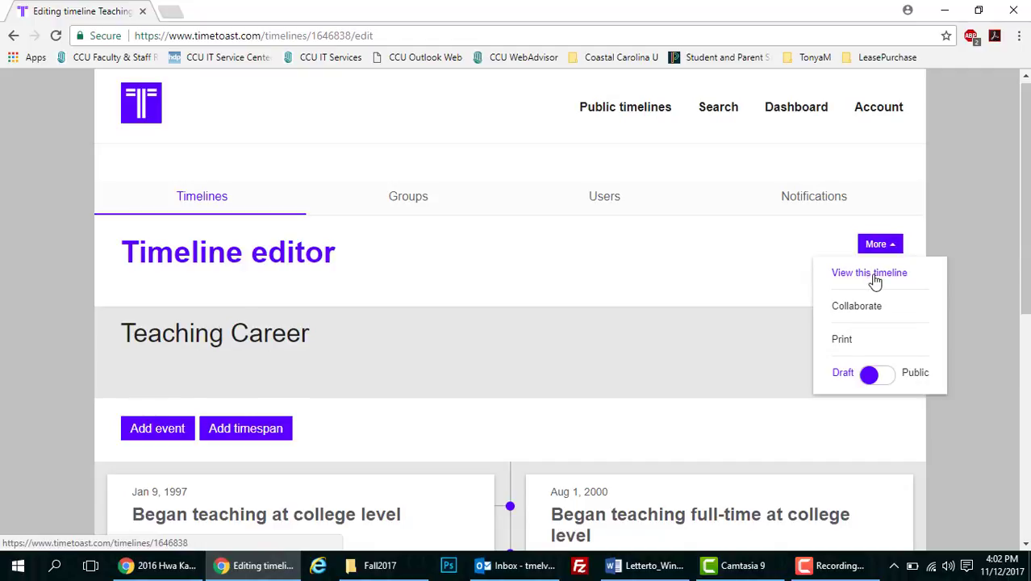
click(872, 274)
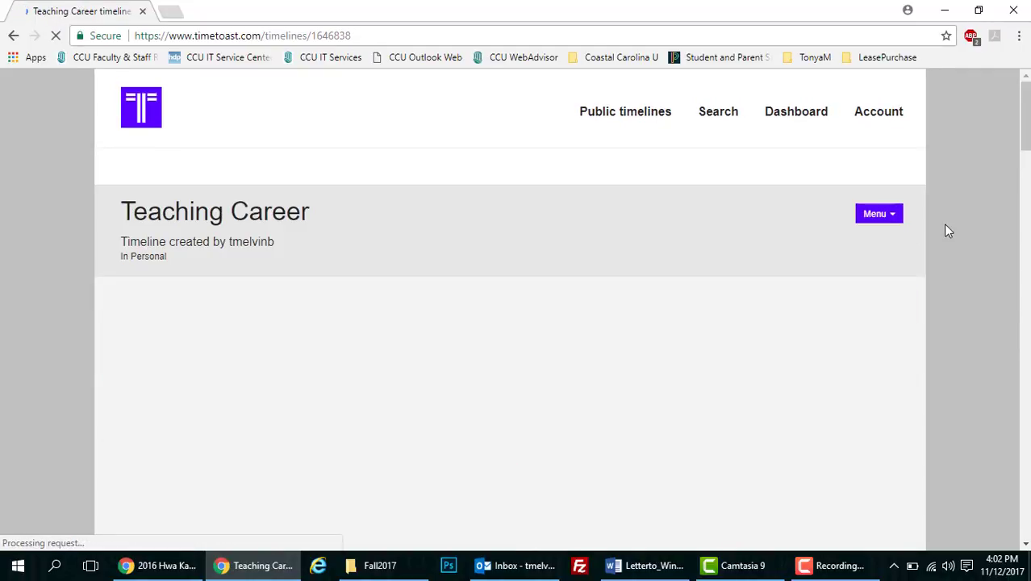
Open the timeline's Menu dropdown of actions
click(1029, 166)
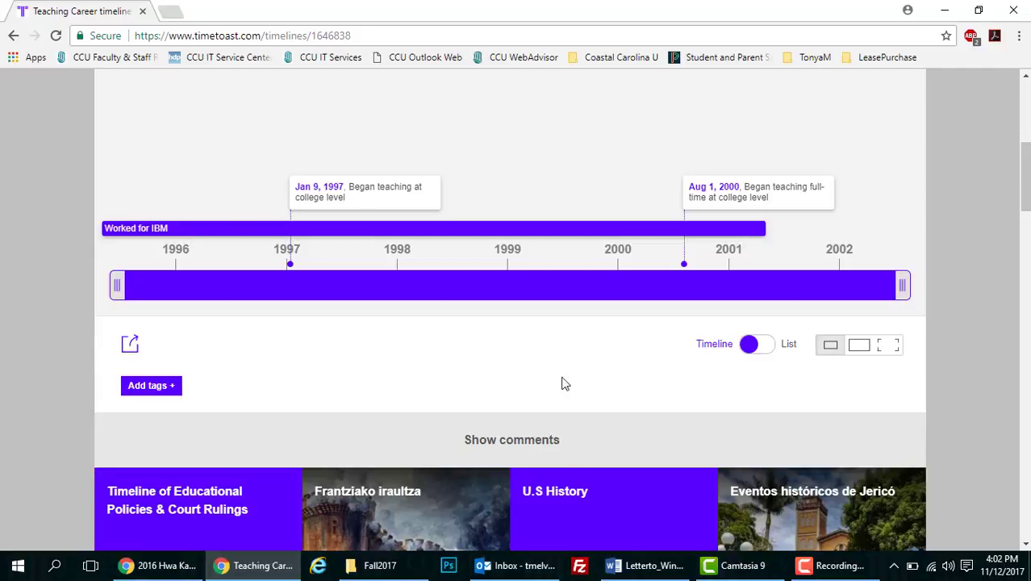
drag(1025, 185, 1026, 128)
click(893, 185)
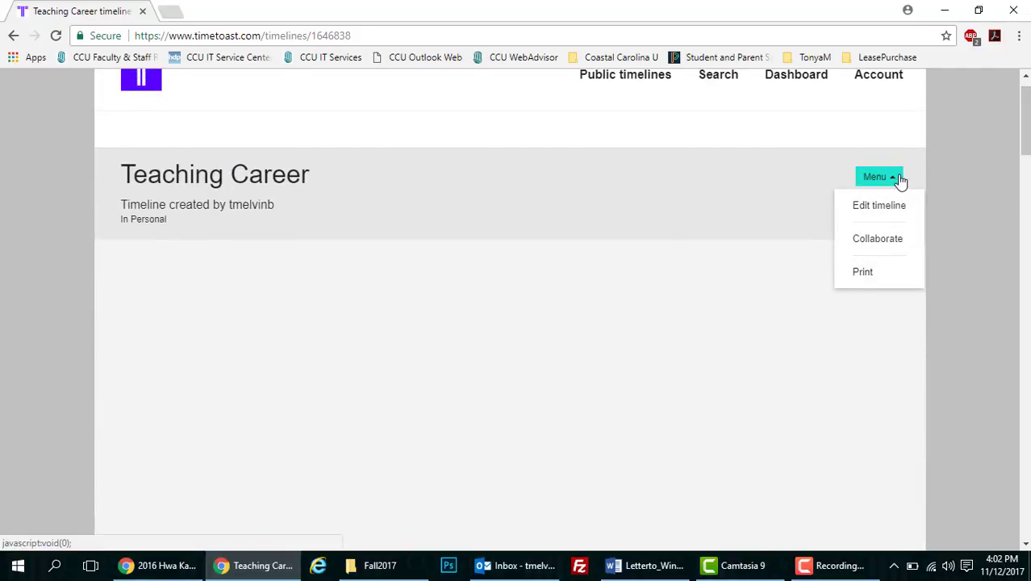
Upload photo 2502DE2D-1.jpg to the 'Began teaching at college level' event and update it
click(895, 207)
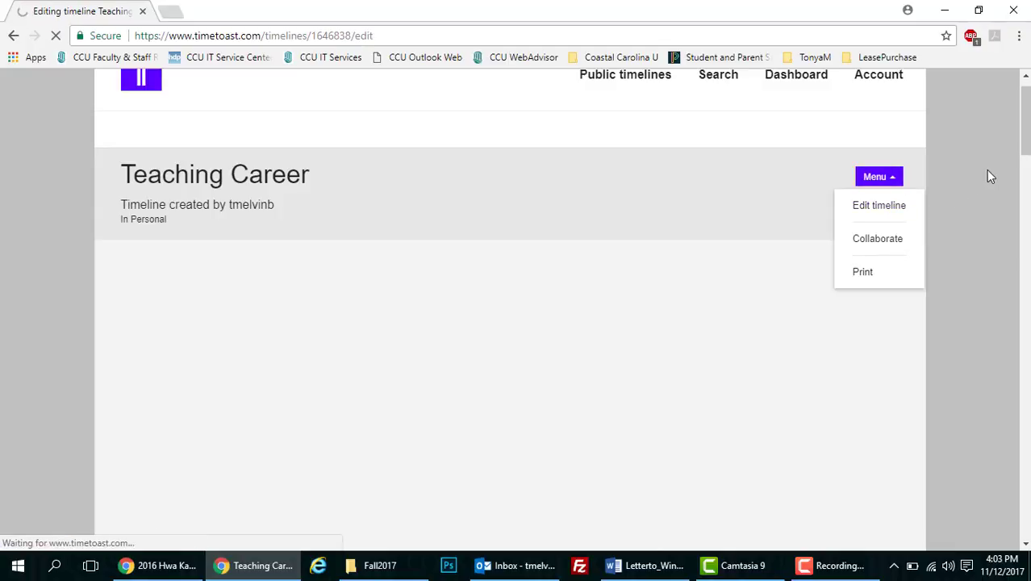
scroll(801, 278, down, 3)
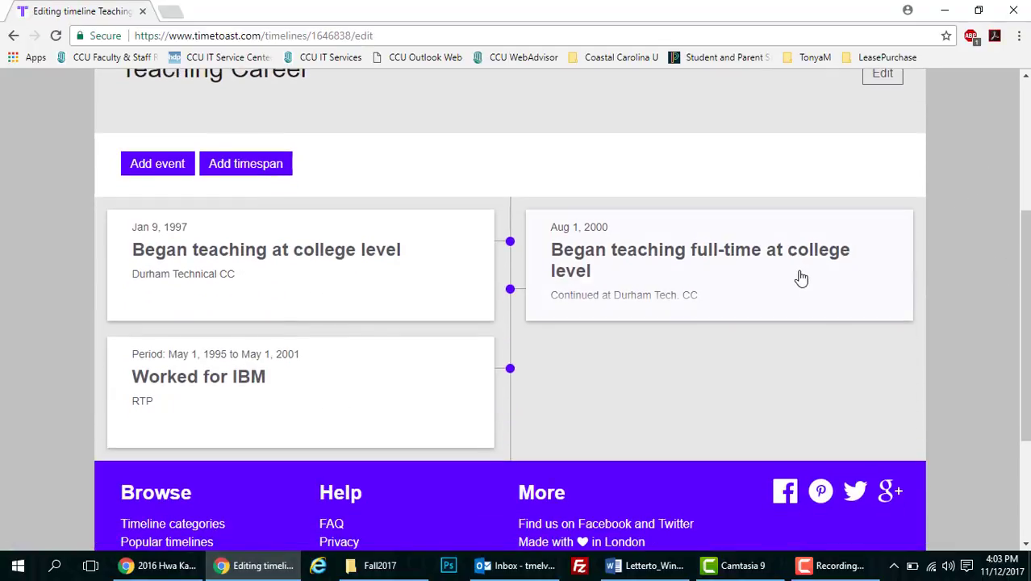
click(382, 272)
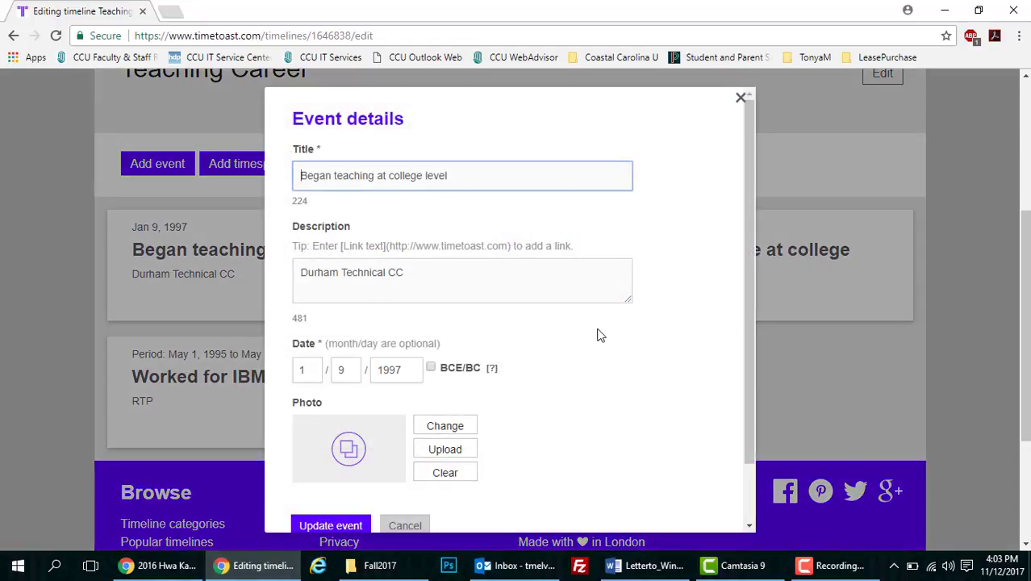
scroll(752, 297, down, 2)
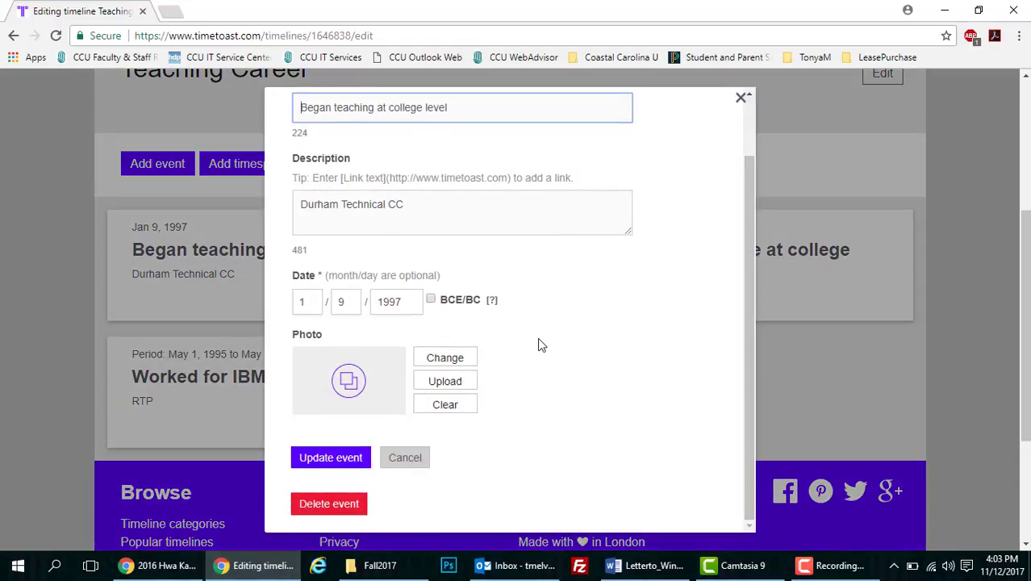
click(448, 388)
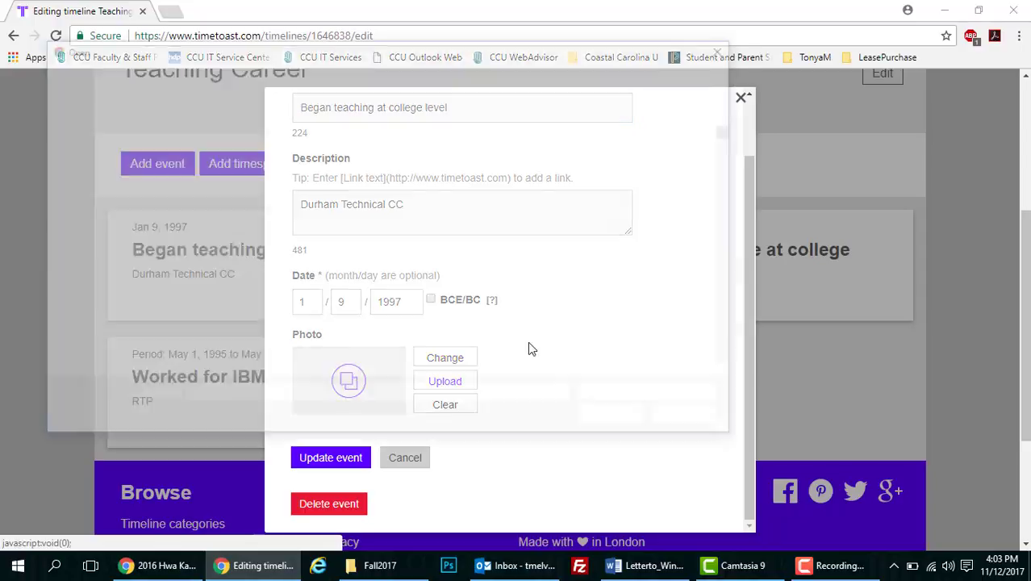
click(396, 157)
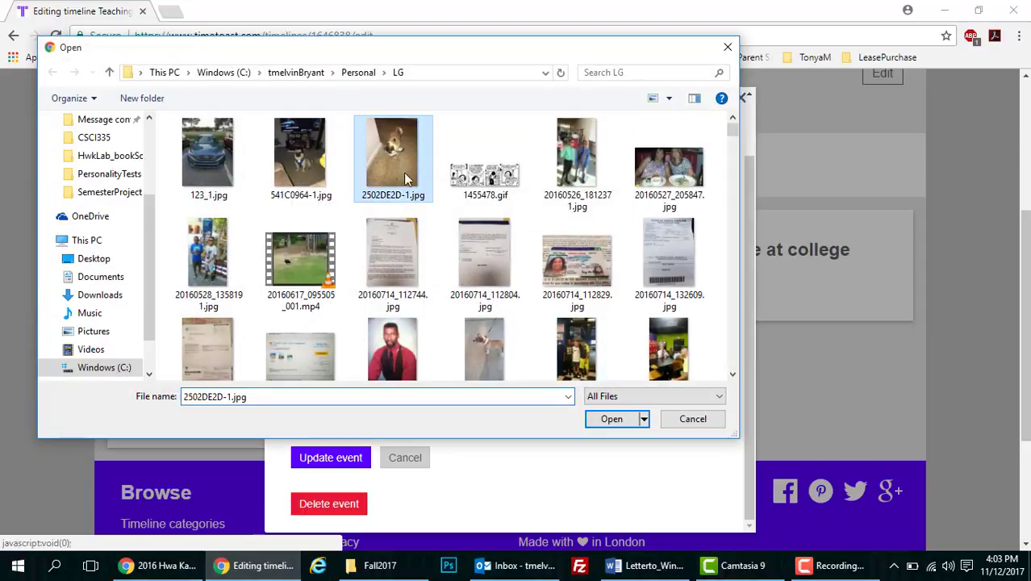
click(601, 419)
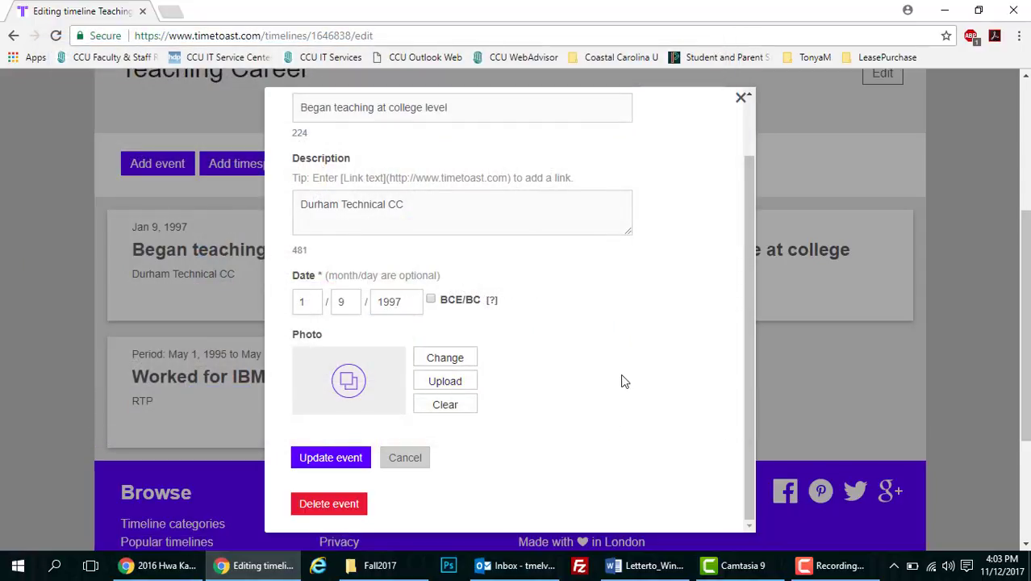
click(339, 460)
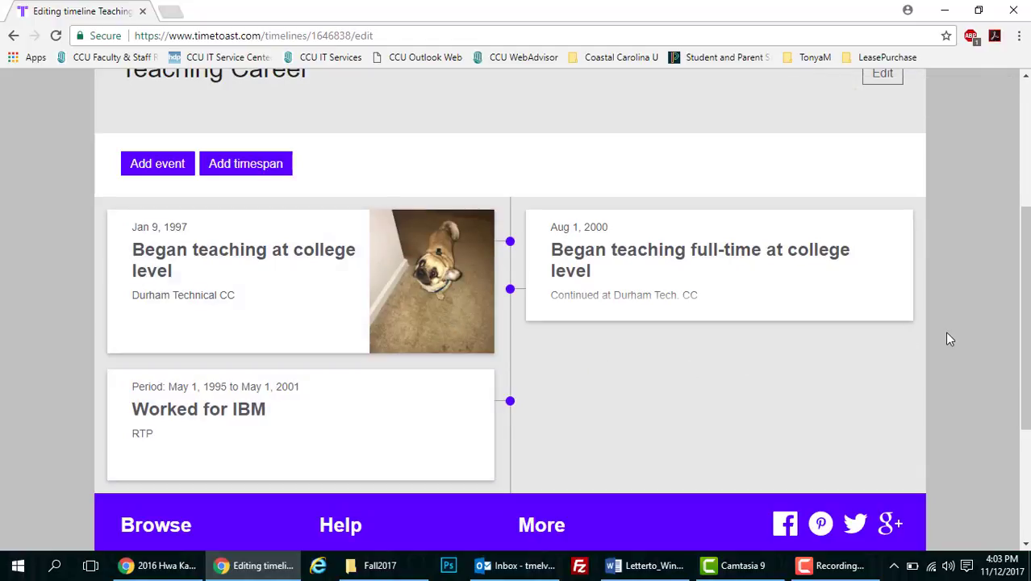
Choose View this timeline and scroll through the Teaching Career timeline view
drag(1024, 355, 1025, 280)
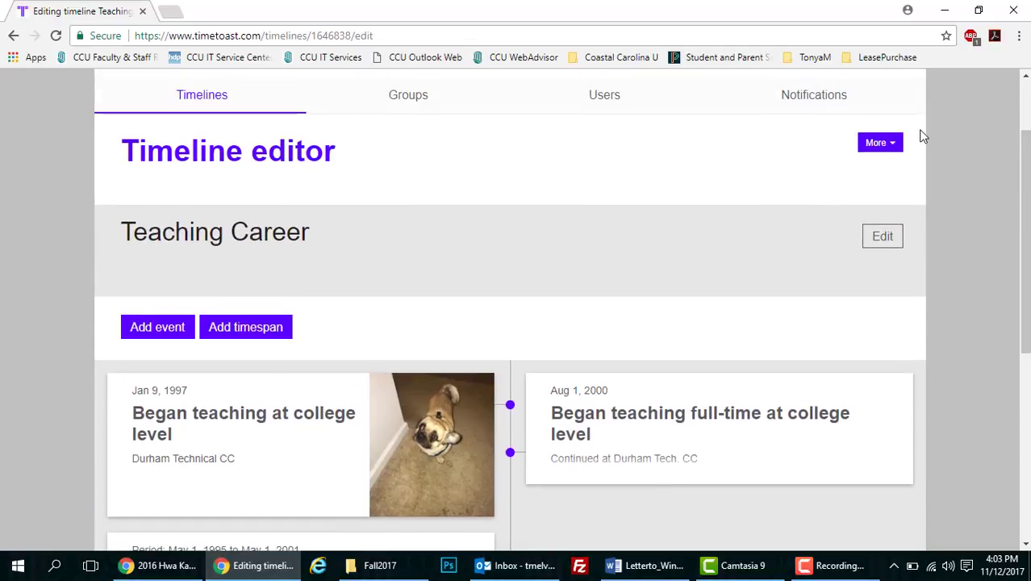
click(888, 143)
click(886, 179)
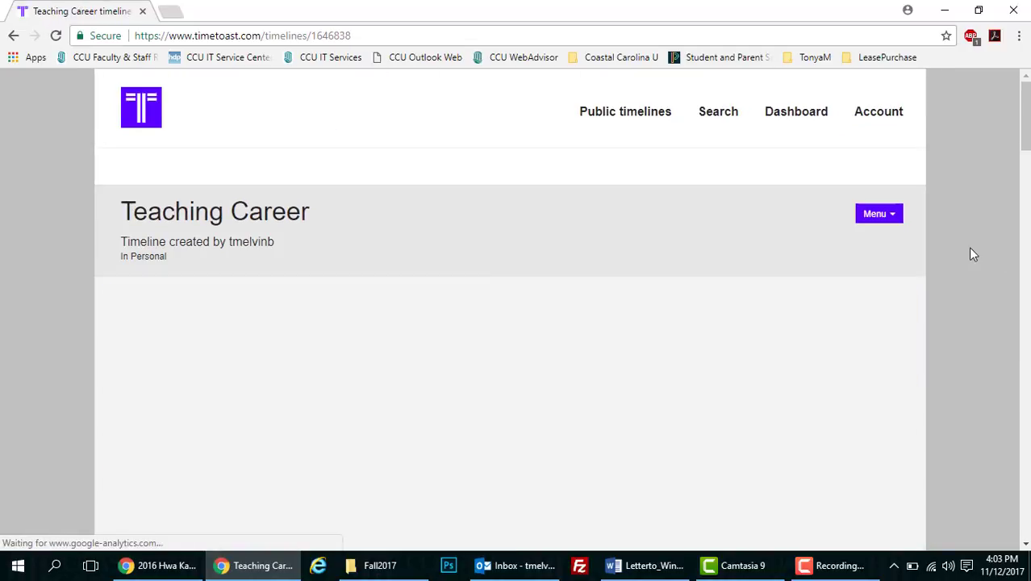
drag(1027, 111, 1028, 169)
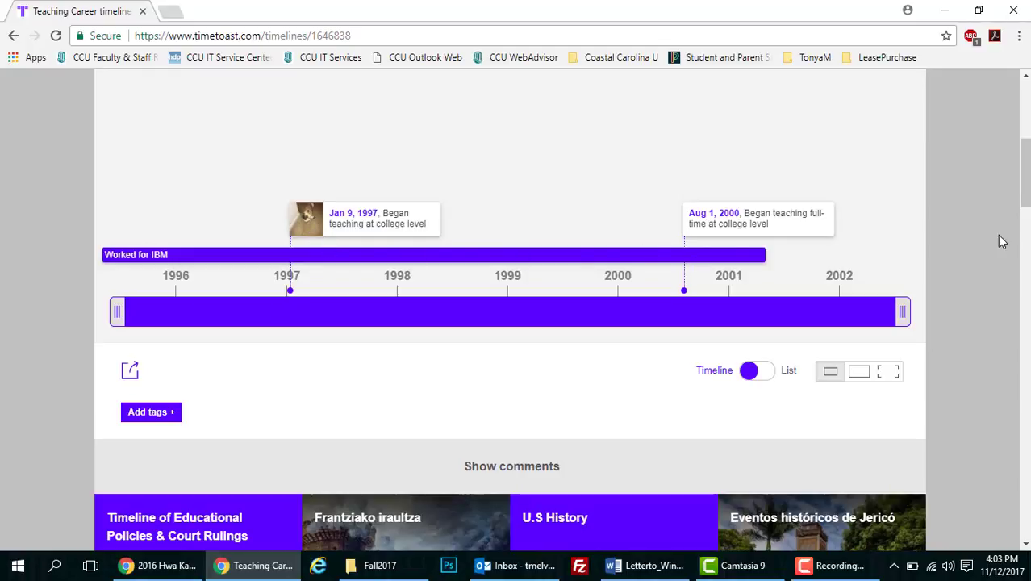
scroll(1027, 229, up, 4)
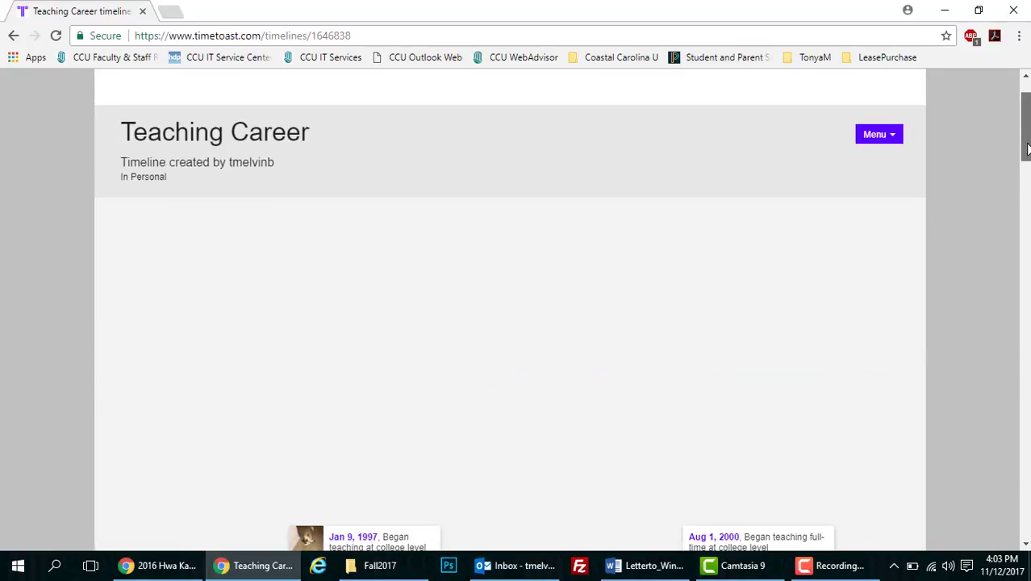
click(892, 136)
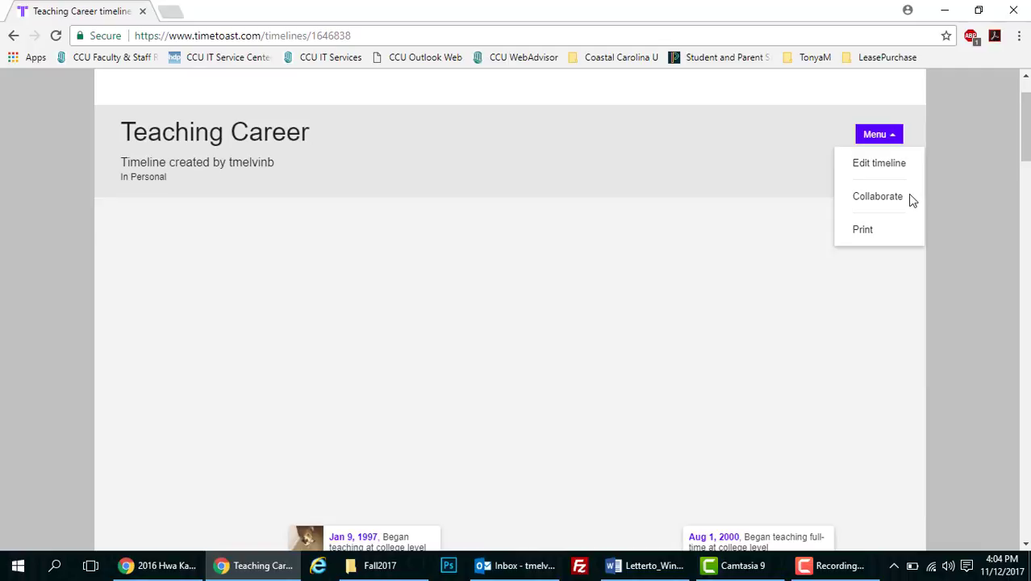
click(867, 234)
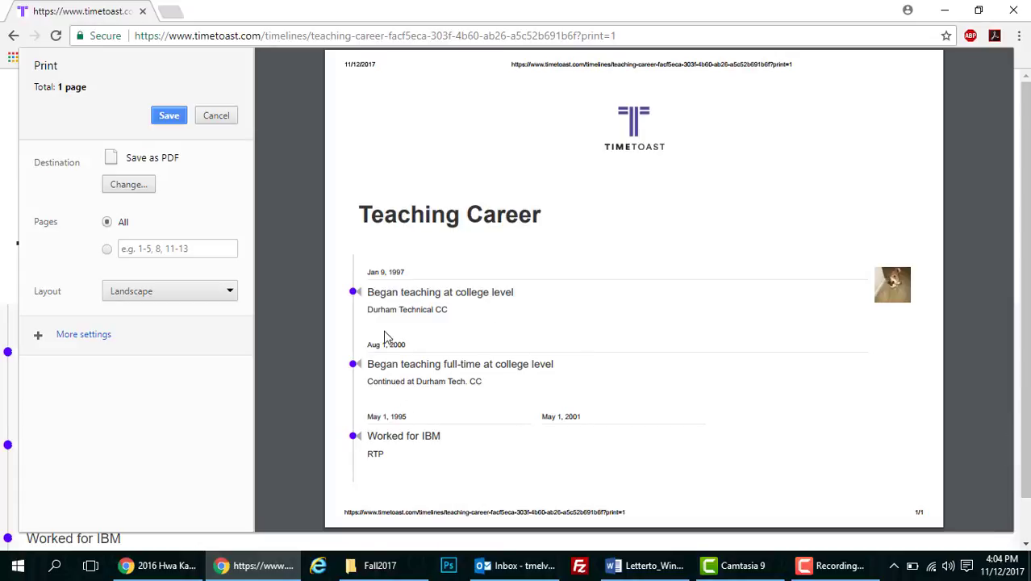
click(216, 115)
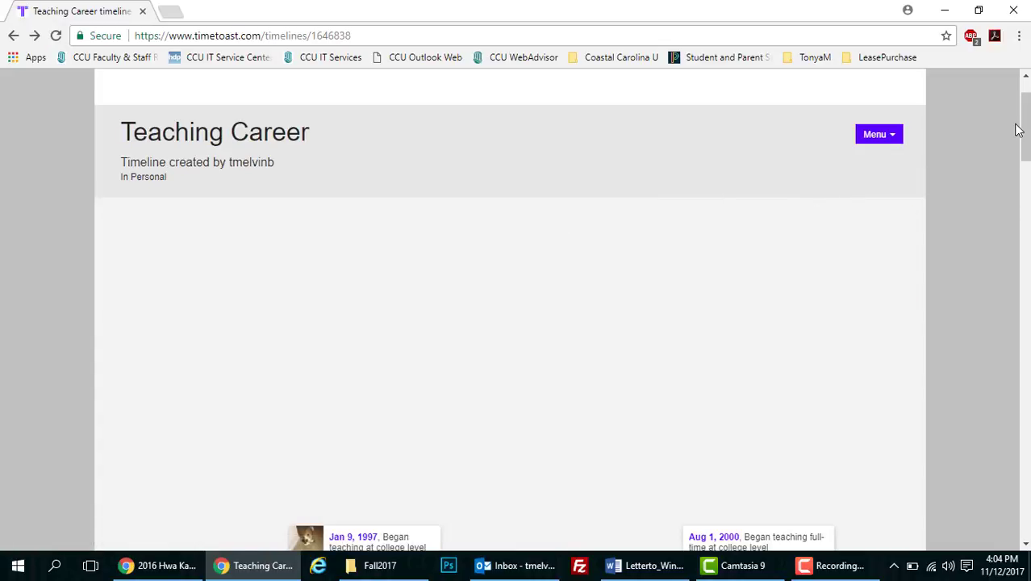
Go to the Dashboard and scroll through the Timelines tab listing Teaching Career
drag(1025, 119, 1026, 99)
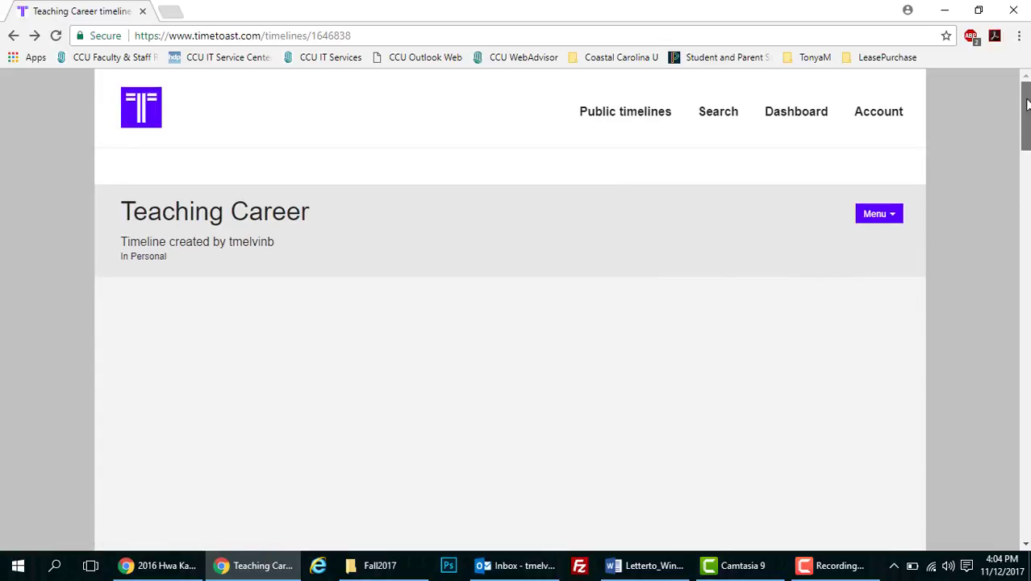
click(805, 117)
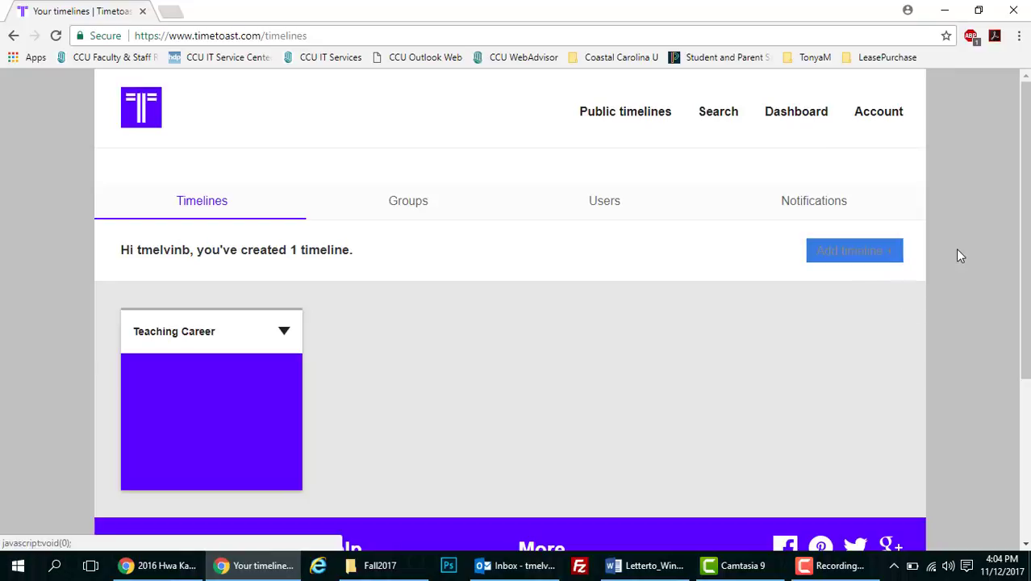
scroll(611, 243, down, 1)
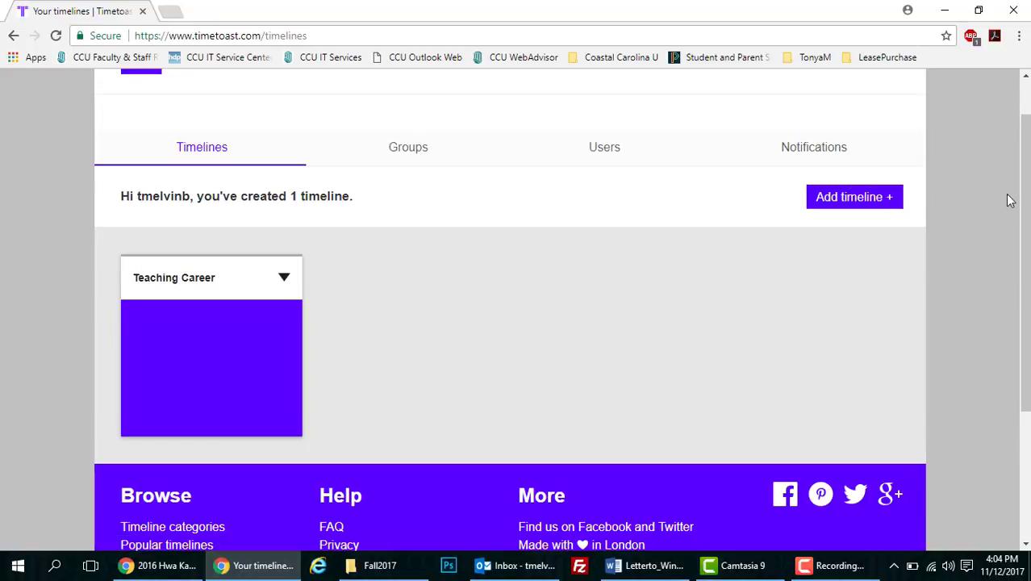
drag(1026, 234, 1027, 323)
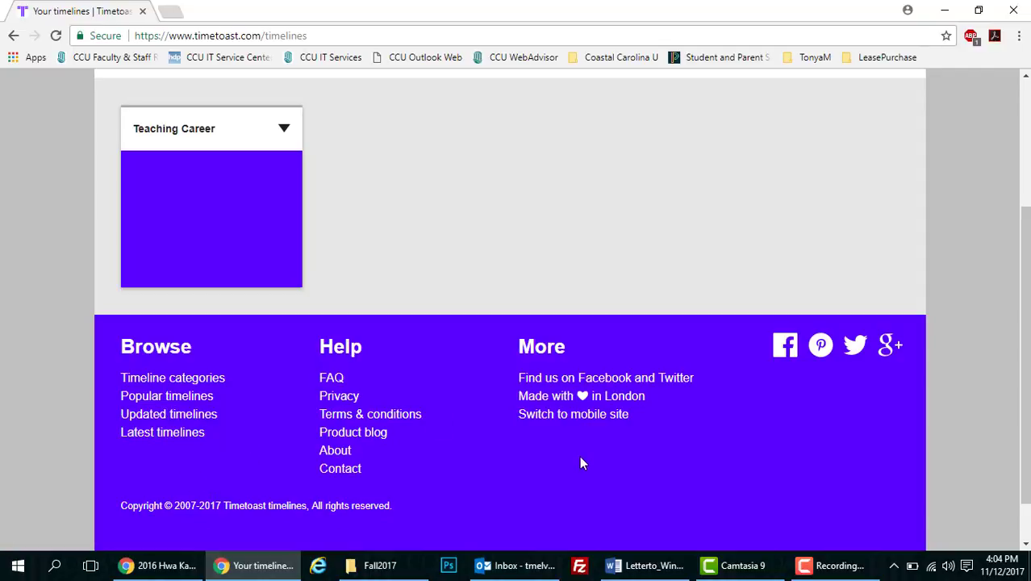
scroll(1027, 294, up, 1)
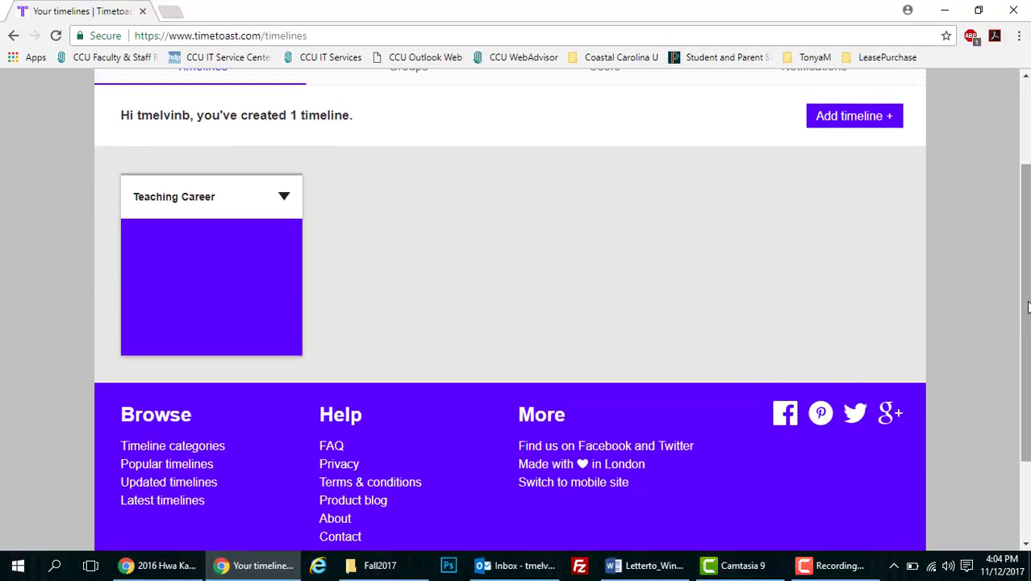
scroll(1025, 267, up, 2)
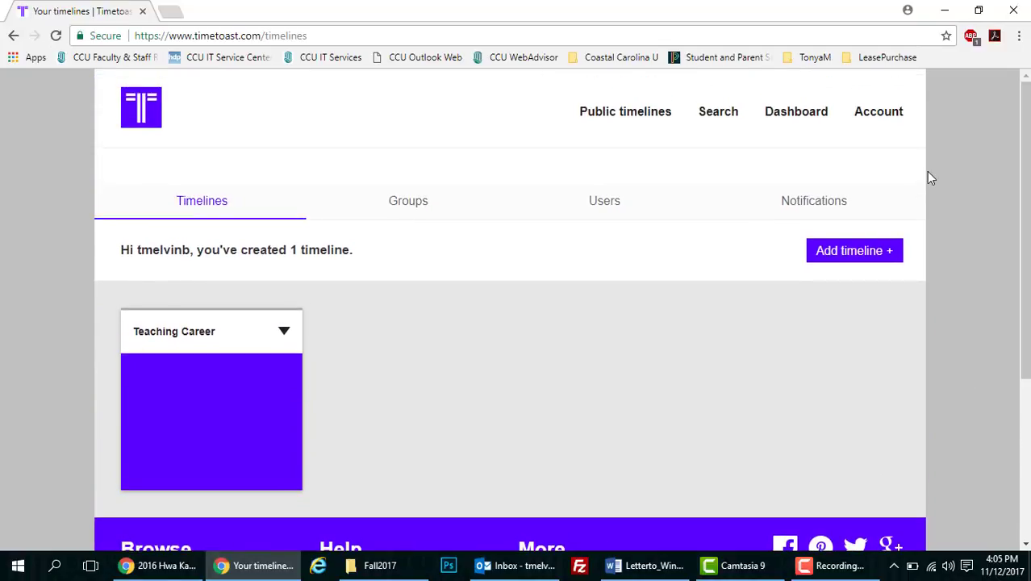